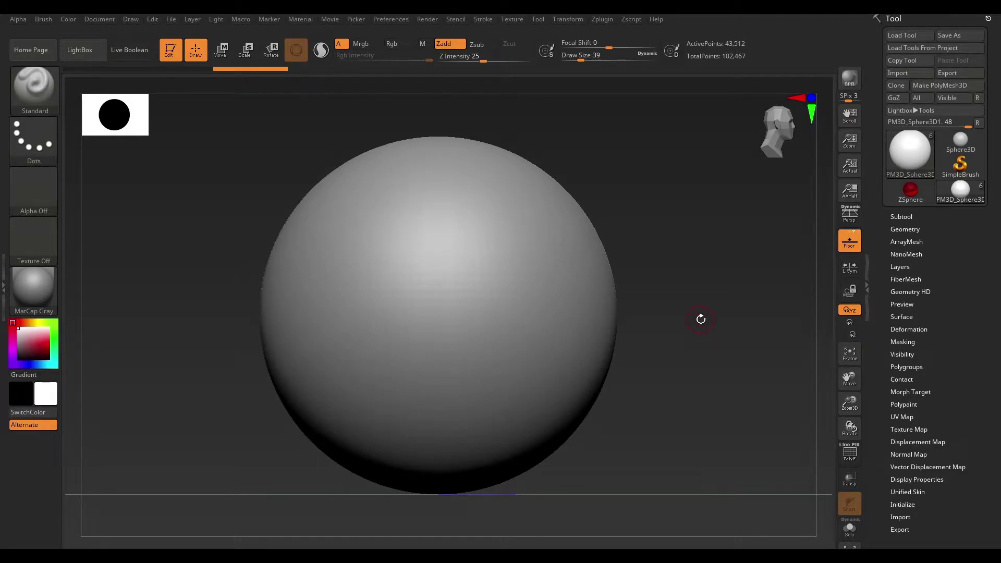
Set the draw size to 116 and sculpt a raised diagonal stroke across the front of the sphere with the Standard brush.
{"action": "key", "text": "space"}
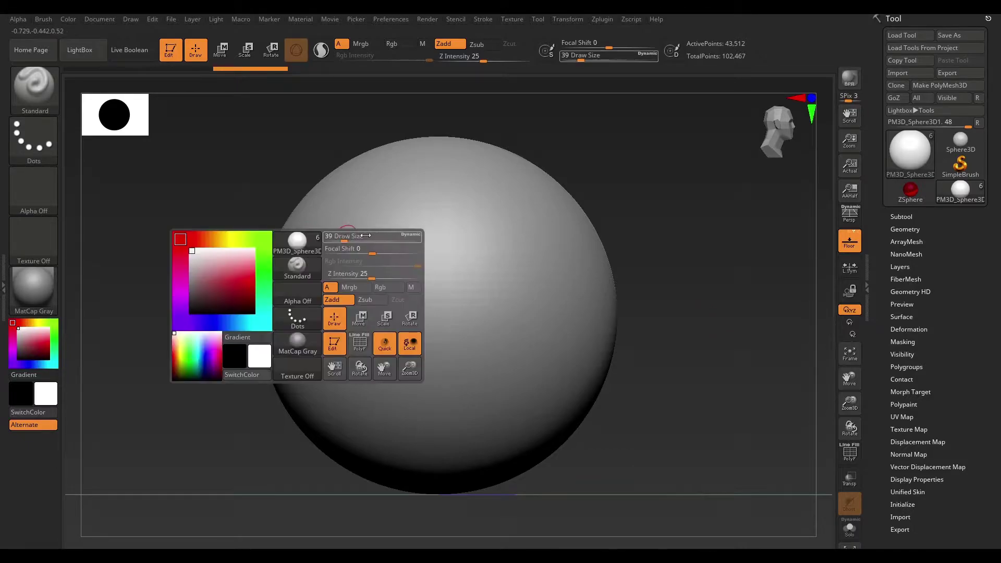
{"action": "left_click_drag", "start_coordinate": [374, 239], "coordinate": [386, 239]}
{"action": "mouse_move", "coordinate": [391, 334]}
{"action": "left_mouse_down"}
{"action": "mouse_move", "coordinate": [440, 267]}
{"action": "mouse_move", "coordinate": [354, 326]}
{"action": "left_mouse_up"}
Give the Standard brush the Color Spray stroke type and Alpha 58.
{"action": "left_click", "coordinate": [44, 149]}
{"action": "left_click", "coordinate": [261, 145]}
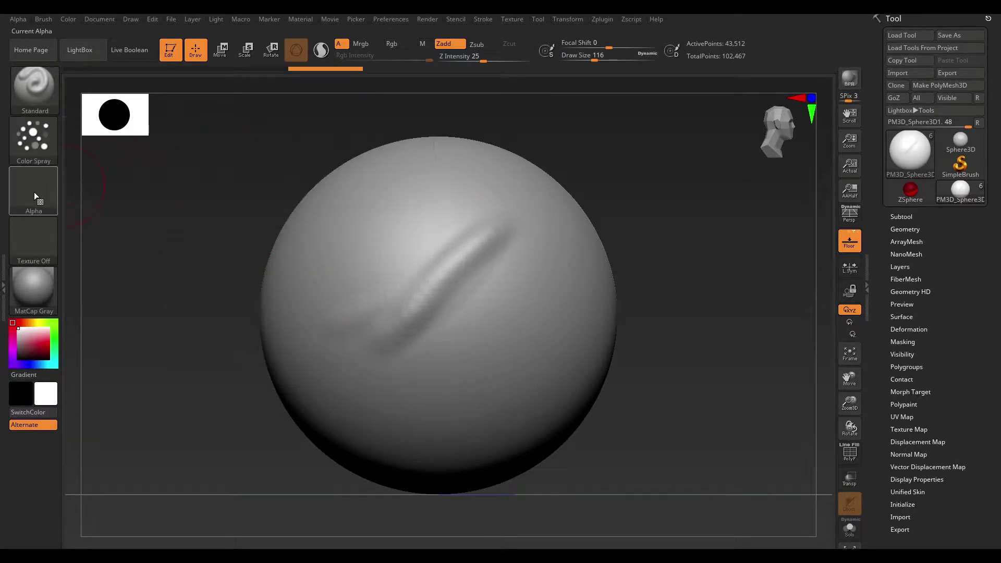
{"action": "left_click", "coordinate": [33, 190]}
{"action": "left_click", "coordinate": [248, 199]}
Set the draw size to 172, switch the brush to Zsub and spray rough texture above the diagonal ridge on the sphere.
{"action": "left_click_drag", "start_coordinate": [598, 155], "coordinate": [571, 94]}
{"action": "key", "text": "space"}
{"action": "left_click_drag", "start_coordinate": [473, 182], "coordinate": [480, 182]}
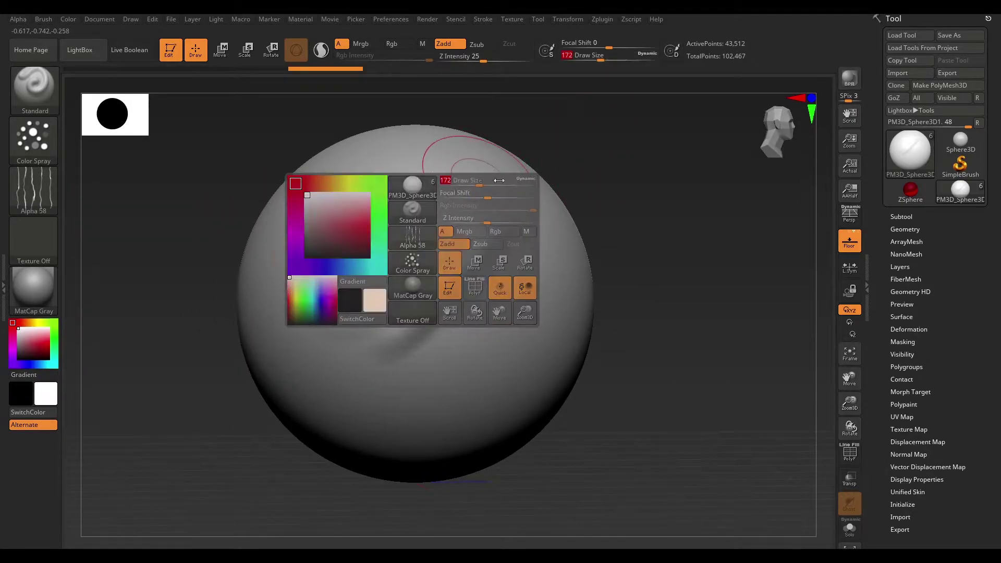
{"action": "left_click_drag", "start_coordinate": [545, 151], "coordinate": [603, 170]}
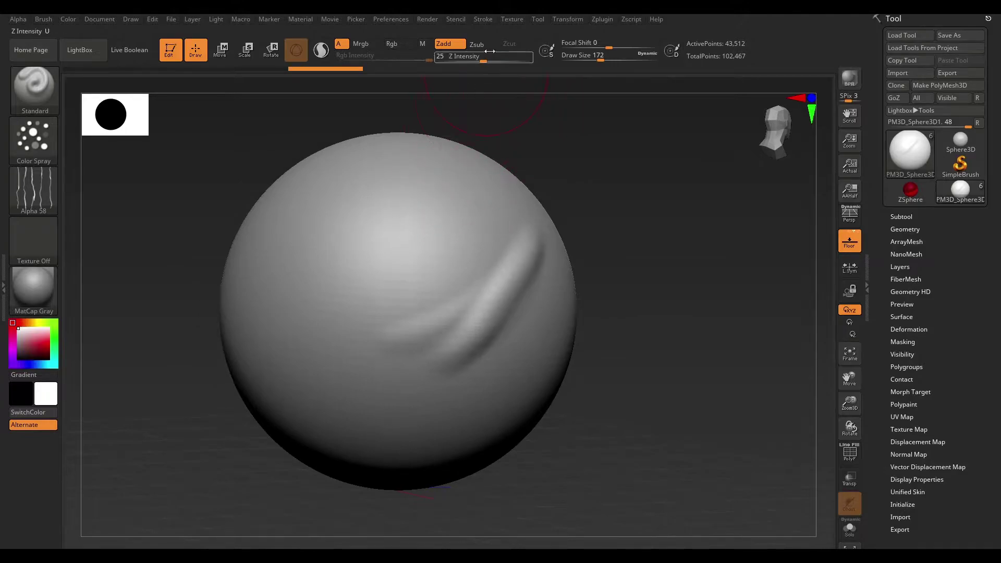
{"action": "left_click", "coordinate": [483, 46]}
{"action": "mouse_move", "coordinate": [456, 223]}
{"action": "left_mouse_down"}
{"action": "mouse_move", "coordinate": [427, 274]}
{"action": "mouse_move", "coordinate": [479, 214]}
{"action": "left_mouse_up"}
{"action": "mouse_move", "coordinate": [574, 223]}
{"action": "left_mouse_down"}
{"action": "mouse_move", "coordinate": [591, 218]}
{"action": "mouse_move", "coordinate": [573, 192]}
{"action": "mouse_move", "coordinate": [658, 195]}
{"action": "mouse_move", "coordinate": [637, 186]}
{"action": "left_mouse_up"}
Reduce the brush draw size to 112.
{"action": "key", "text": "space"}
{"action": "mouse_move", "coordinate": [658, 185]}
{"action": "left_mouse_down"}
{"action": "mouse_move", "coordinate": [637, 183]}
{"action": "mouse_move", "coordinate": [688, 181]}
{"action": "mouse_move", "coordinate": [639, 189]}
{"action": "left_mouse_up"}
{"action": "key", "text": "space"}
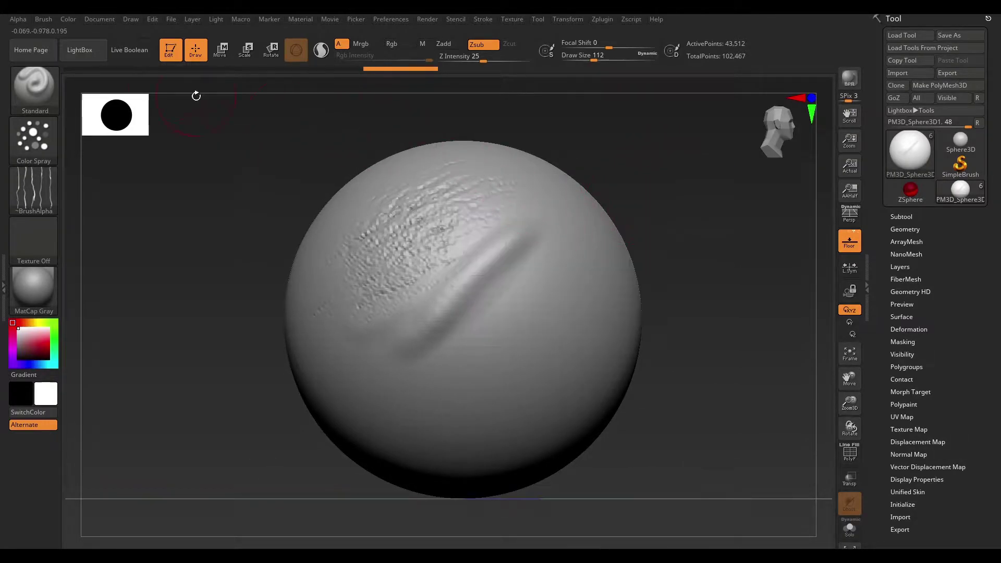
Dock the Brush palette beside the canvas and reset the current Standard brush to its default settings.
{"action": "left_click", "coordinate": [42, 19]}
{"action": "left_click", "coordinate": [41, 34]}
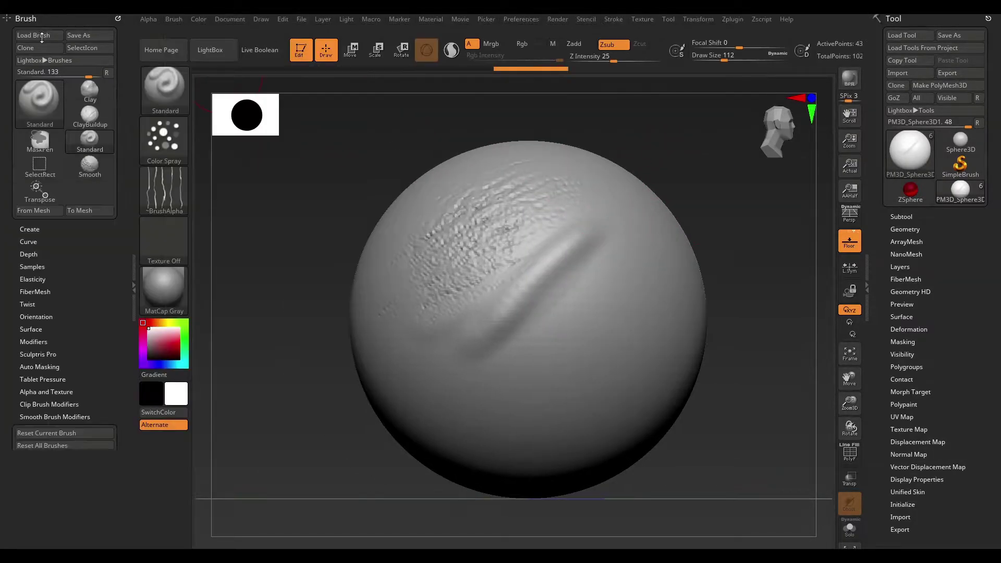
{"action": "left_click_drag", "start_coordinate": [114, 377], "coordinate": [114, 218]}
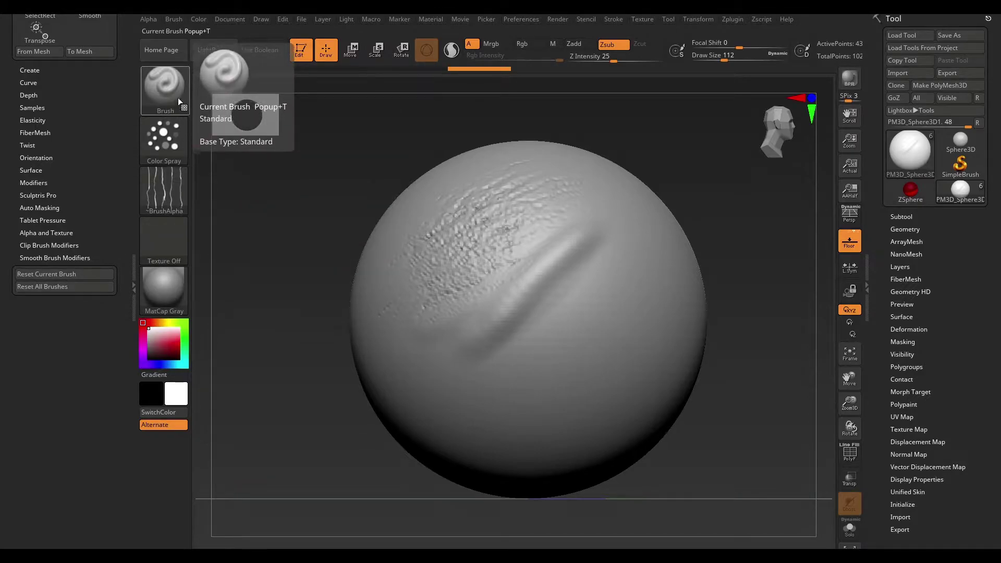
{"action": "left_click", "coordinate": [89, 277]}
Sculpt smooth raised diagonal strokes below the existing ridge on the sphere with the reset Standard brush.
{"action": "left_click_drag", "start_coordinate": [555, 320], "coordinate": [651, 250]}
{"action": "left_click_drag", "start_coordinate": [537, 365], "coordinate": [646, 294]}
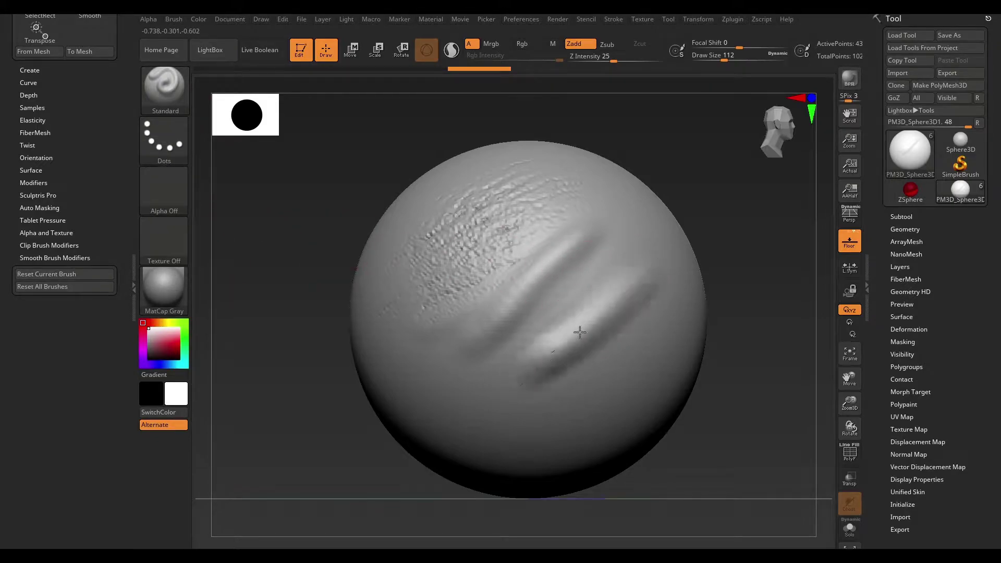
{"action": "mouse_move", "coordinate": [748, 215]}
{"action": "left_mouse_down"}
{"action": "mouse_move", "coordinate": [775, 232]}
{"action": "mouse_move", "coordinate": [671, 205]}
{"action": "mouse_move", "coordinate": [735, 224]}
{"action": "left_mouse_up"}
Display the Rhino_1 subtool in place of the sphere and set the draw size to 62.
{"action": "left_click", "coordinate": [901, 216]}
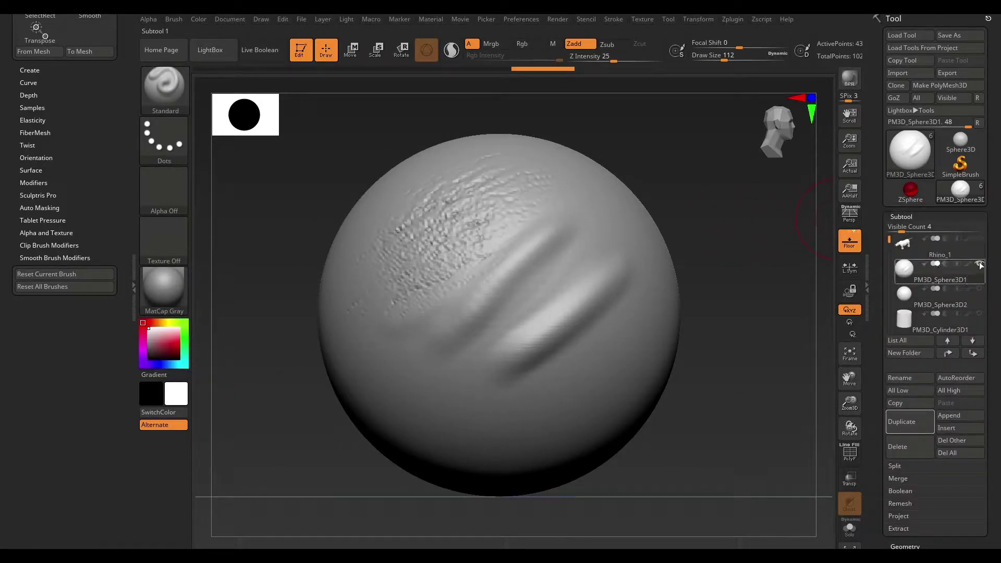
{"action": "left_click", "coordinate": [980, 242]}
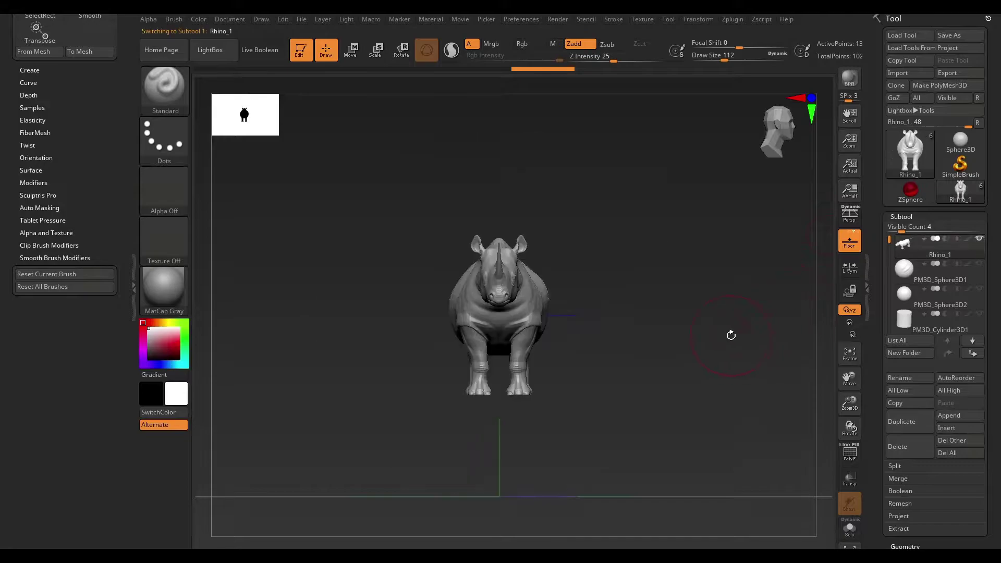
{"action": "mouse_move", "coordinate": [679, 297]}
{"action": "left_mouse_down"}
{"action": "mouse_move", "coordinate": [753, 215]}
{"action": "mouse_move", "coordinate": [643, 188]}
{"action": "mouse_move", "coordinate": [603, 164]}
{"action": "mouse_move", "coordinate": [600, 153]}
{"action": "mouse_move", "coordinate": [654, 183]}
{"action": "mouse_move", "coordinate": [643, 182]}
{"action": "mouse_move", "coordinate": [665, 177]}
{"action": "mouse_move", "coordinate": [671, 153]}
{"action": "mouse_move", "coordinate": [651, 141]}
{"action": "left_mouse_up"}
{"action": "key", "text": "space"}
{"action": "left_click_drag", "start_coordinate": [708, 181], "coordinate": [665, 183], "text": "alt"}
Run a BPR render of the rhino and review its maps in the BPR RenderPass settings.
{"action": "left_click", "coordinate": [851, 80]}
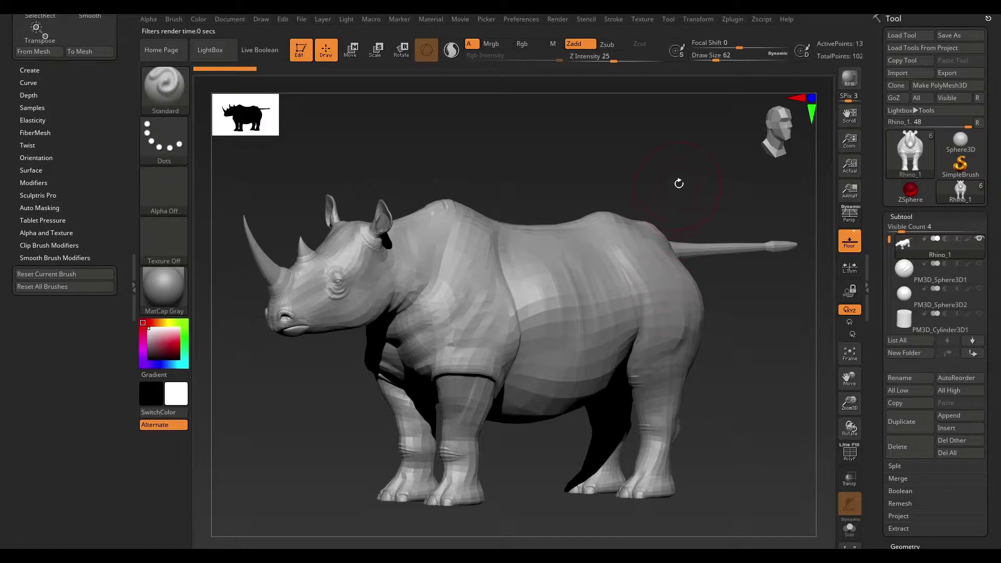
{"action": "left_click", "coordinate": [557, 20]}
{"action": "left_click", "coordinate": [551, 34]}
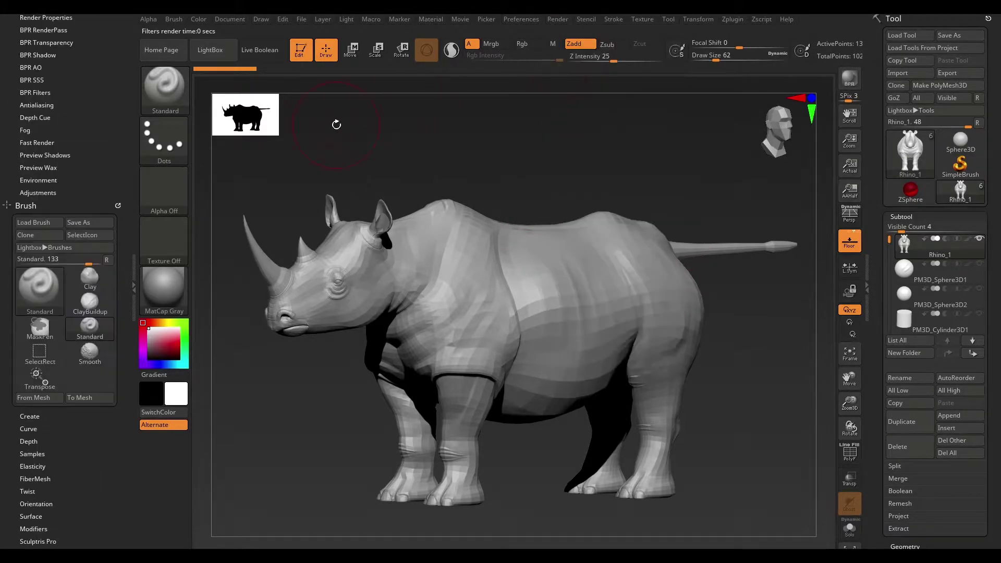
{"action": "left_click_drag", "start_coordinate": [111, 105], "coordinate": [111, 163]}
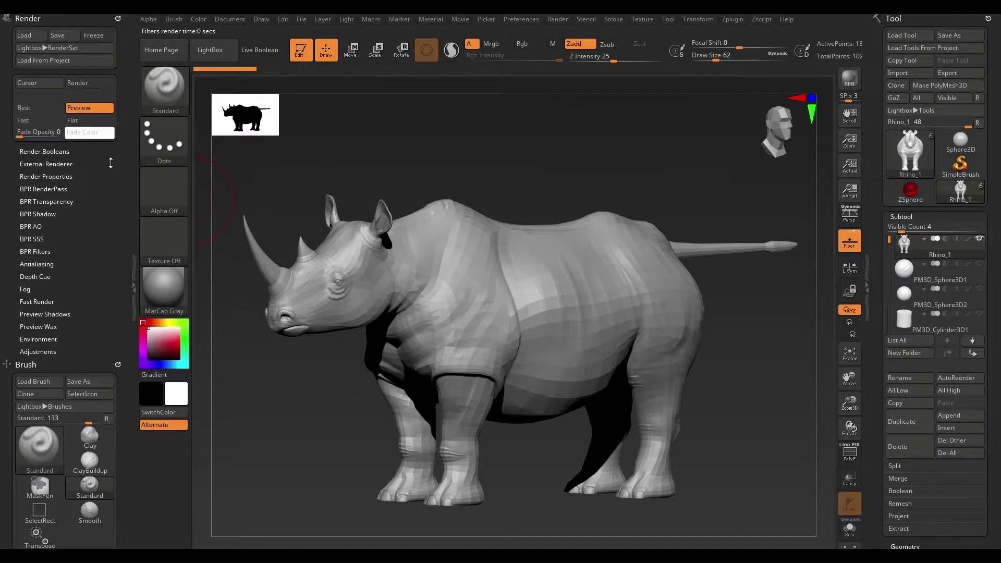
{"action": "left_click", "coordinate": [43, 189]}
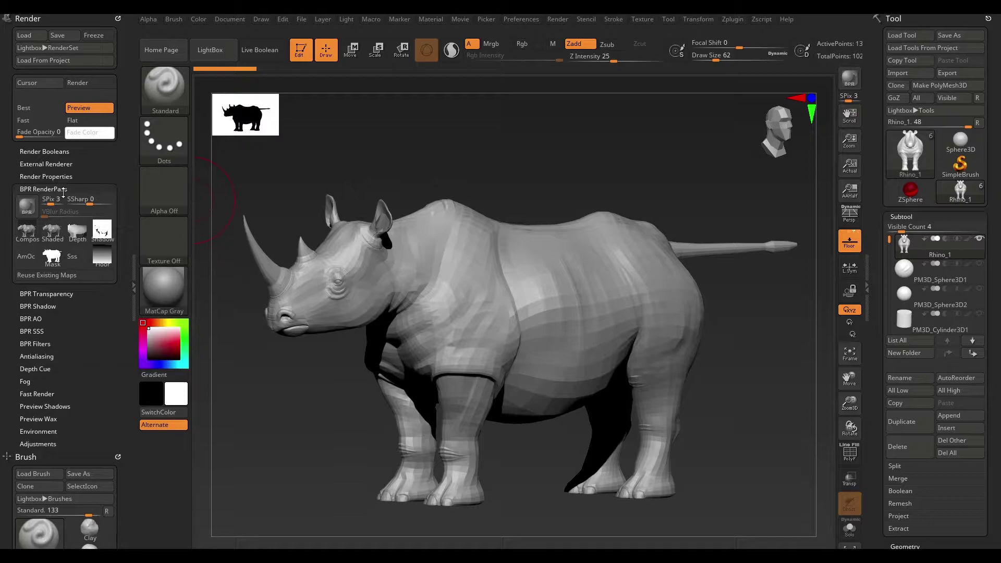
{"action": "mouse_move", "coordinate": [28, 234]}
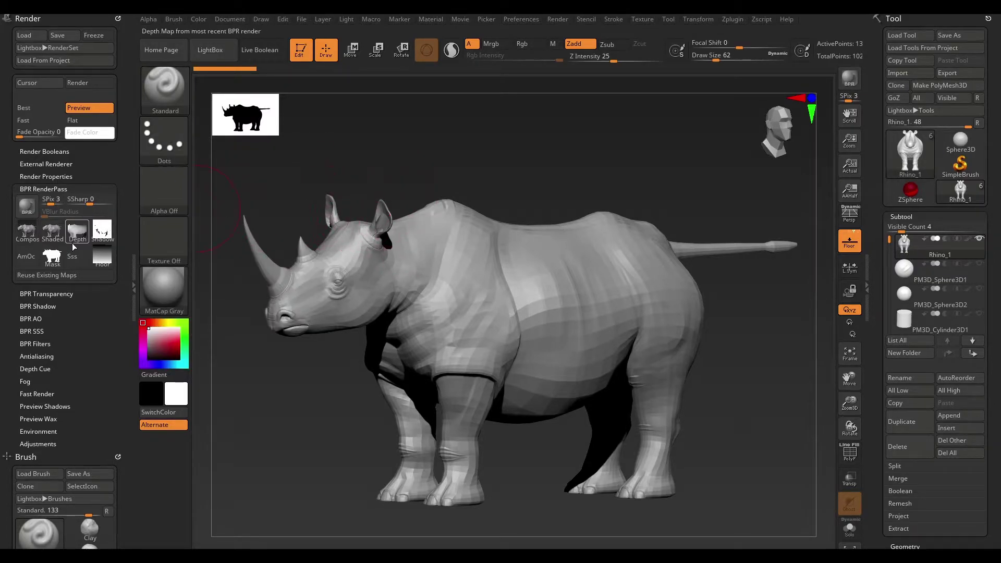
{"action": "mouse_move", "coordinate": [61, 239]}
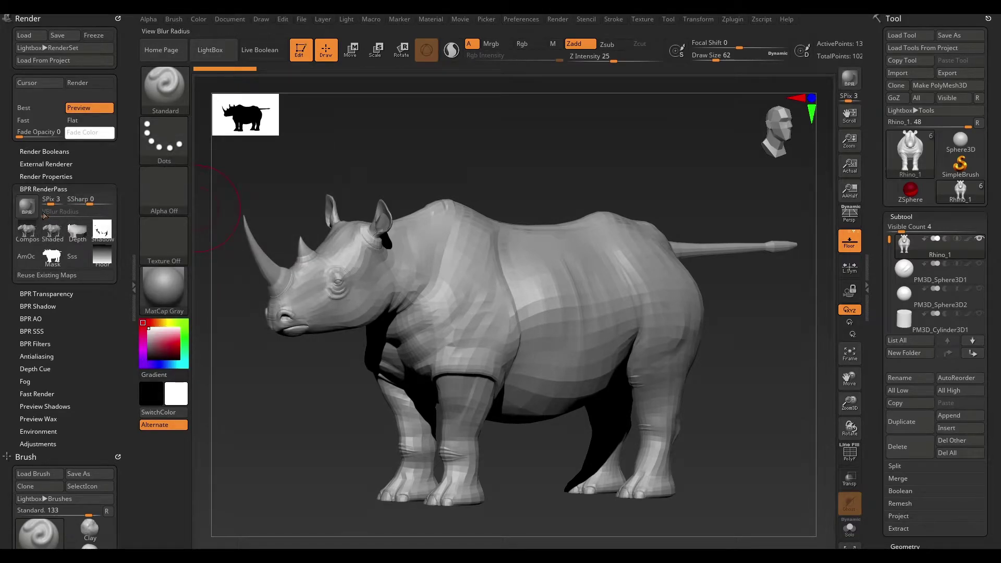
{"action": "mouse_move", "coordinate": [115, 224]}
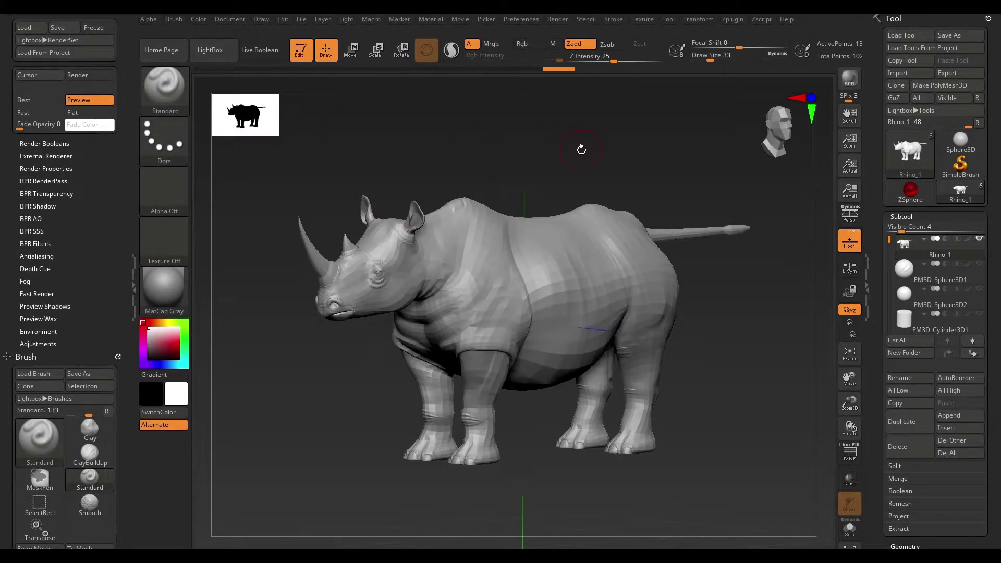
Turn off Double in the rhino's Display Properties and toggle Flip for its normals.
{"action": "left_click_drag", "start_coordinate": [581, 150], "coordinate": [649, 158]}
{"action": "left_click_drag", "start_coordinate": [939, 503], "coordinate": [951, 418]}
{"action": "left_click", "coordinate": [920, 263]}
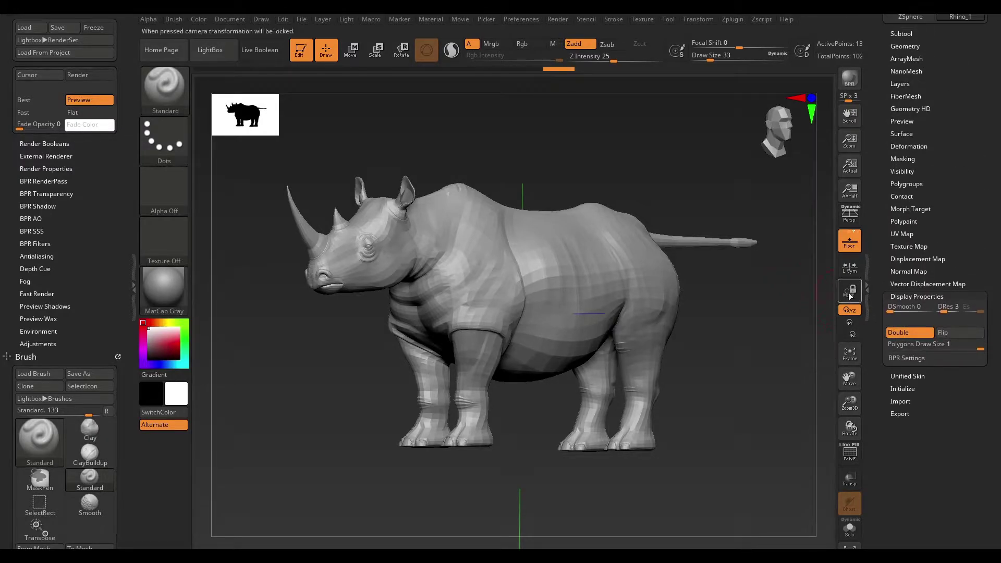
{"action": "left_click_drag", "start_coordinate": [722, 217], "coordinate": [756, 213]}
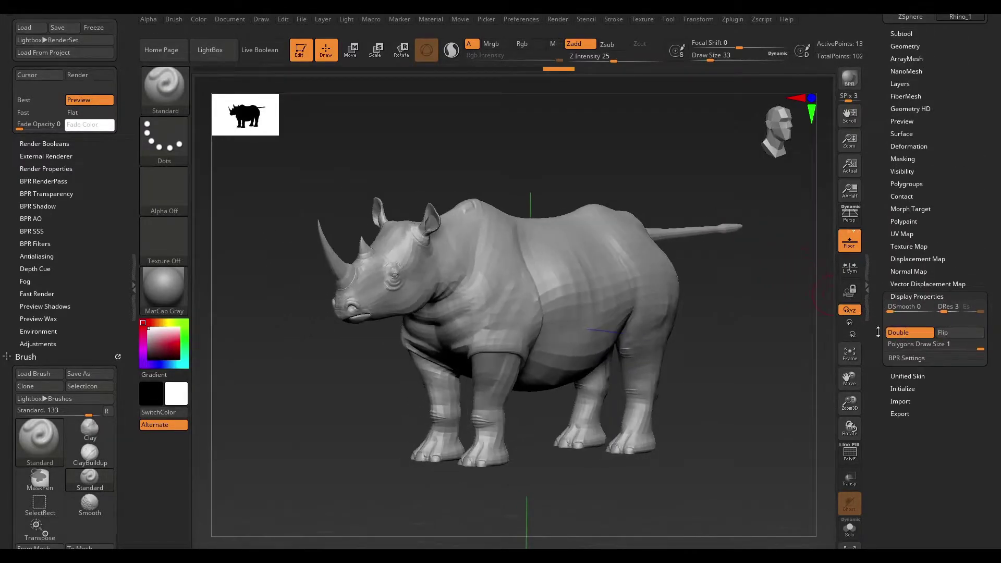
{"action": "left_click", "coordinate": [909, 332]}
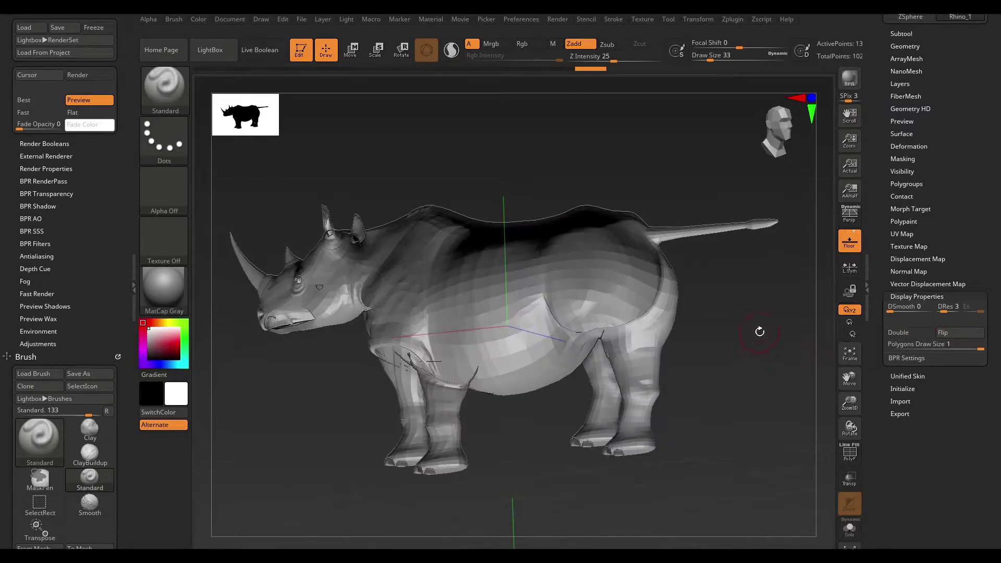
{"action": "mouse_move", "coordinate": [766, 315]}
{"action": "left_mouse_down"}
{"action": "mouse_move", "coordinate": [803, 333]}
{"action": "mouse_move", "coordinate": [757, 377]}
{"action": "mouse_move", "coordinate": [777, 302]}
{"action": "mouse_move", "coordinate": [802, 312]}
{"action": "mouse_move", "coordinate": [763, 297]}
{"action": "mouse_move", "coordinate": [760, 342]}
{"action": "mouse_move", "coordinate": [779, 313]}
{"action": "mouse_move", "coordinate": [767, 306]}
{"action": "mouse_move", "coordinate": [782, 313]}
{"action": "left_mouse_up"}
{"action": "left_click", "coordinate": [966, 334]}
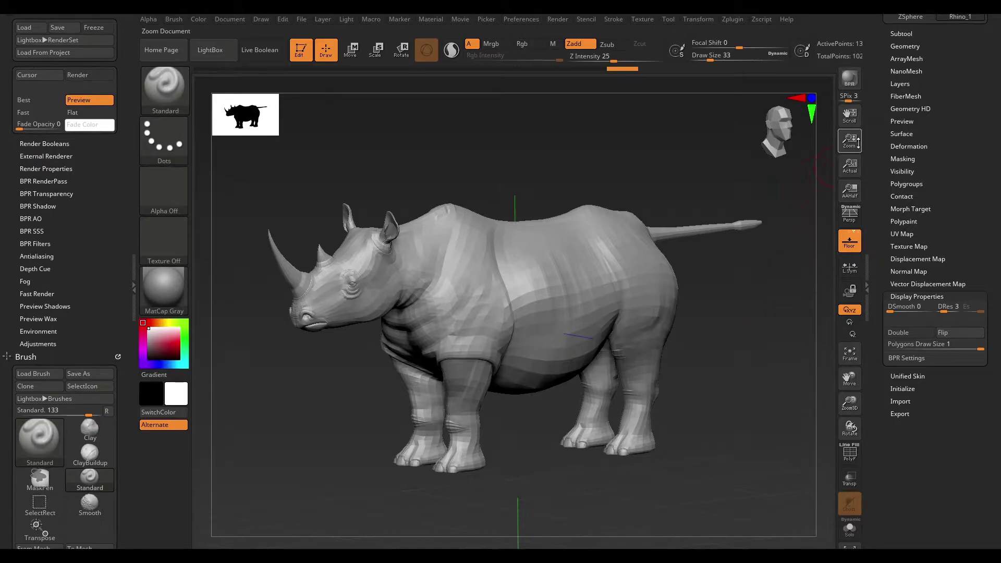
Zoom out and scroll the document canvas, and restore it to actual size.
{"action": "left_click_drag", "start_coordinate": [849, 141], "coordinate": [786, 151]}
{"action": "left_click_drag", "start_coordinate": [849, 114], "coordinate": [791, 73]}
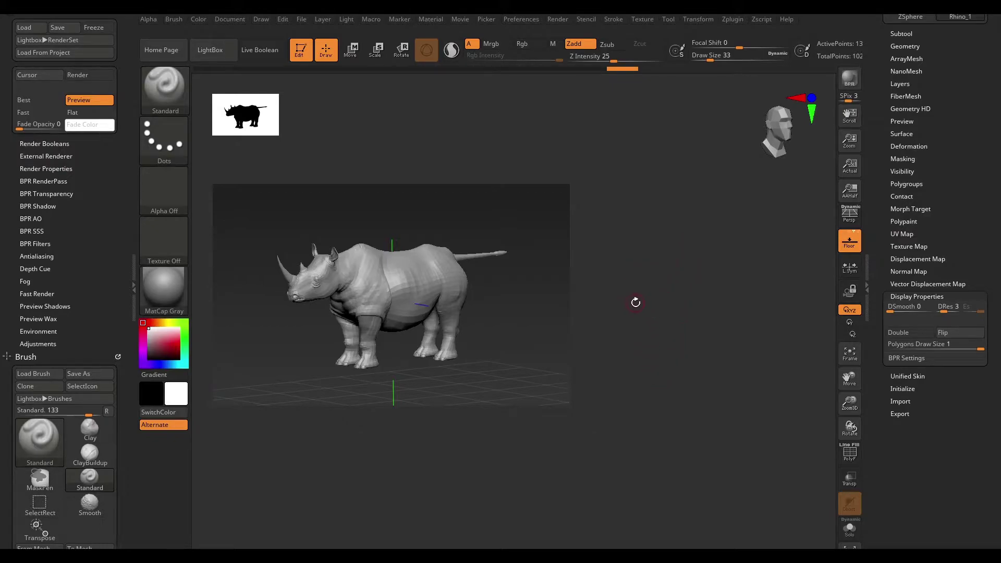
{"action": "left_click", "coordinate": [854, 174]}
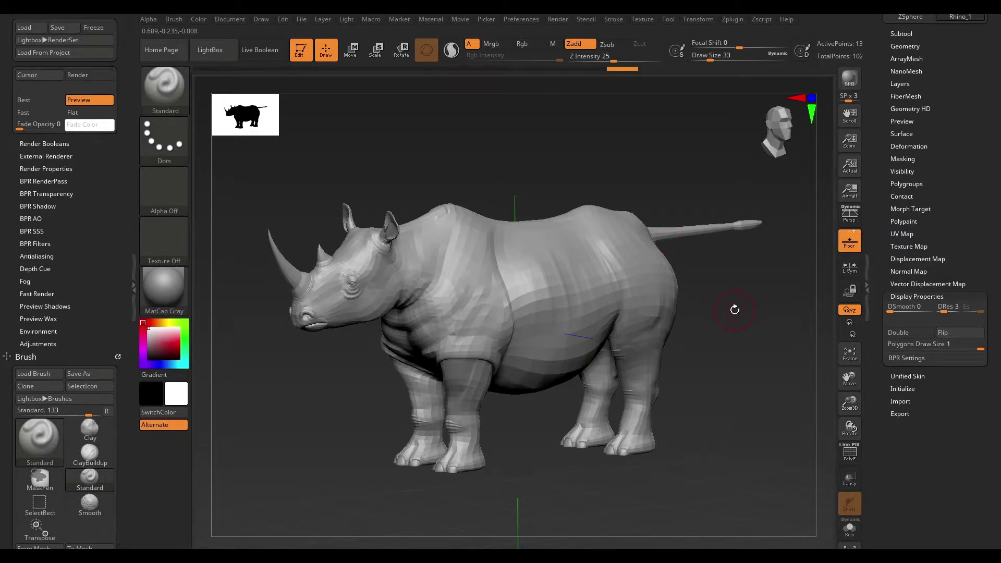
Make the PM3D_Sphere3D2 subtool visible and select it in place of the rhino.
{"action": "left_click_drag", "start_coordinate": [734, 309], "coordinate": [740, 342]}
{"action": "left_click_drag", "start_coordinate": [961, 141], "coordinate": [949, 224]}
{"action": "left_click", "coordinate": [900, 216]}
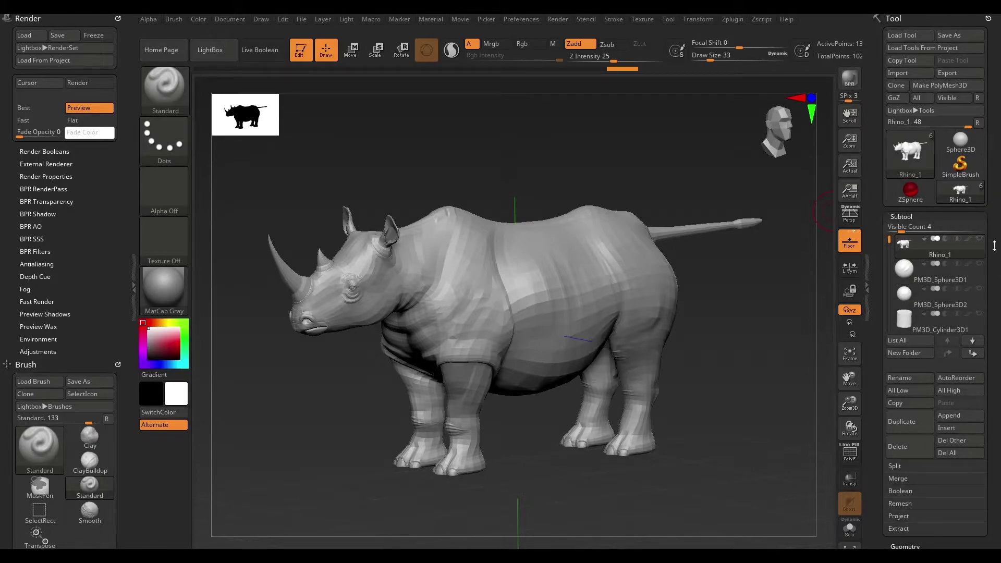
{"action": "scroll", "coordinate": [982, 242], "scroll_direction": "down", "scroll_amount": 1}
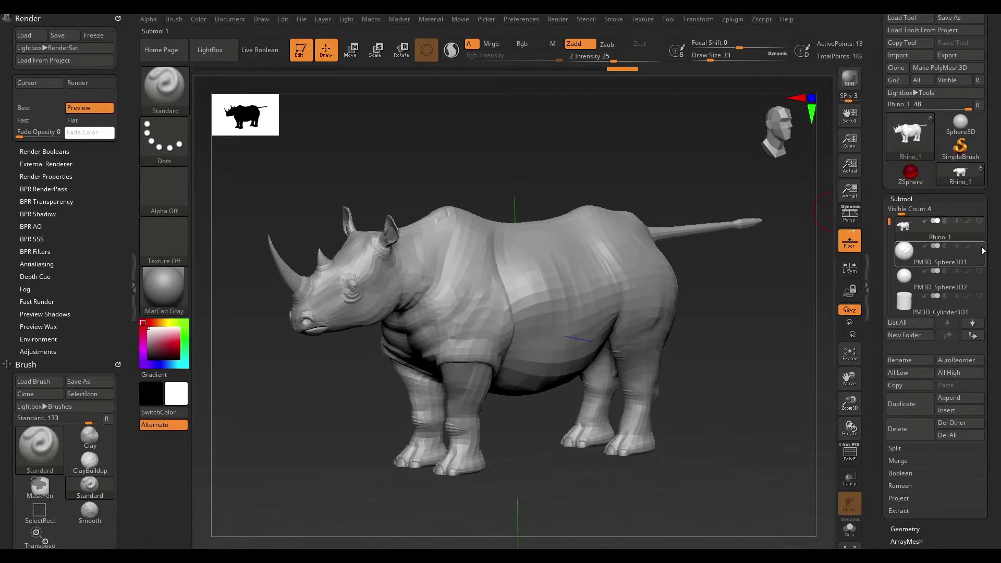
{"action": "left_click", "coordinate": [979, 272]}
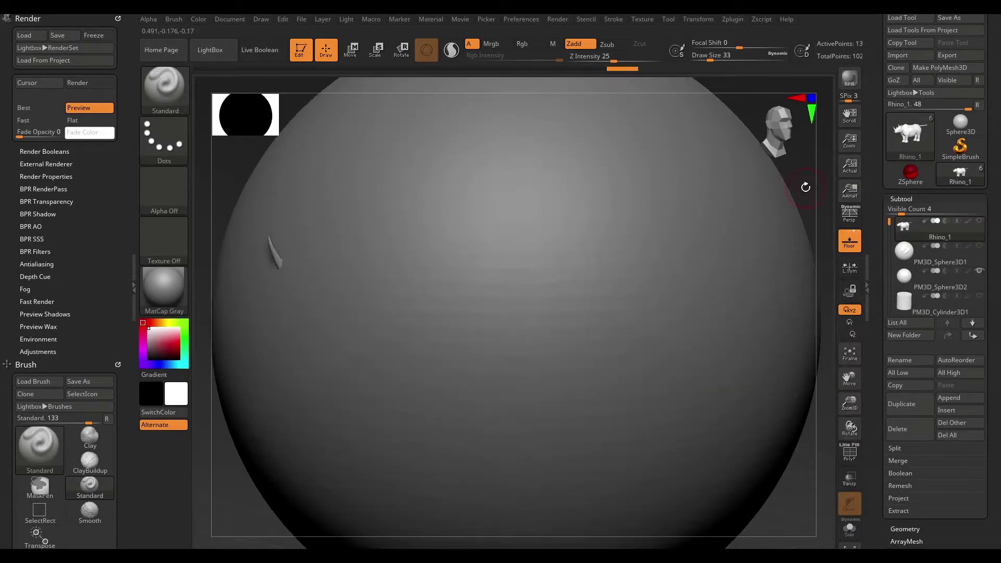
{"action": "right_click_drag", "start_coordinate": [806, 186], "coordinate": [695, 162], "text": "ctrl"}
{"action": "right_click_drag", "start_coordinate": [741, 268], "coordinate": [757, 278], "text": "shift"}
{"action": "right_click_drag", "start_coordinate": [757, 278], "coordinate": [701, 238], "text": "alt"}
{"action": "right_click_drag", "start_coordinate": [707, 225], "coordinate": [731, 223], "text": "alt"}
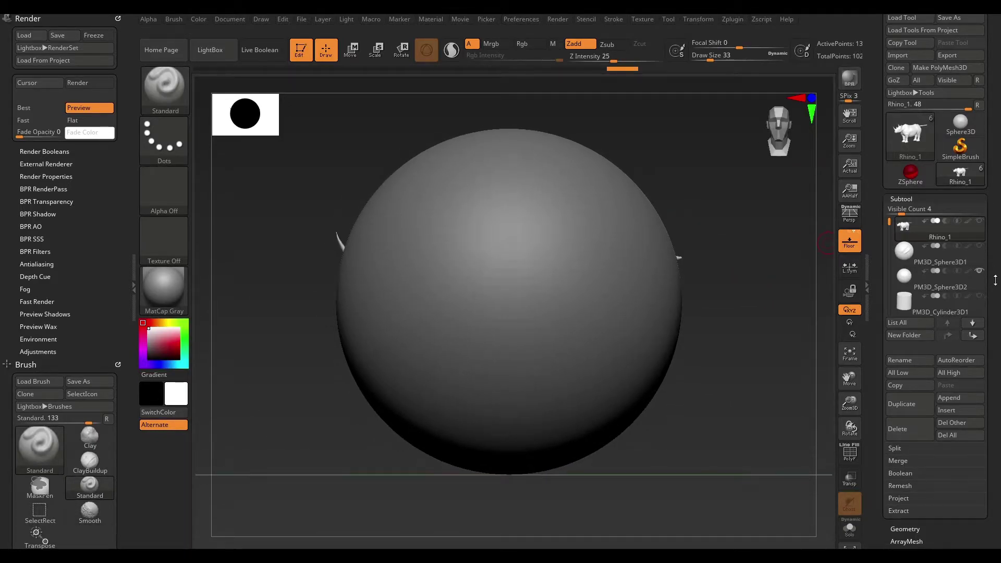
{"action": "left_click", "coordinate": [935, 288]}
{"action": "left_click_drag", "start_coordinate": [731, 209], "coordinate": [728, 220]}
{"action": "right_click_drag", "start_coordinate": [728, 220], "coordinate": [700, 267], "text": "shift"}
Show the PM3D_Cylinder3D1 subtool together with the sphere.
{"action": "left_click", "coordinate": [980, 297]}
{"action": "mouse_move", "coordinate": [699, 266]}
{"action": "right_mouse_down"}
{"action": "mouse_move", "coordinate": [690, 284]}
{"action": "mouse_move", "coordinate": [702, 283]}
{"action": "right_mouse_up"}
{"action": "left_click_drag", "start_coordinate": [702, 283], "coordinate": [699, 259]}
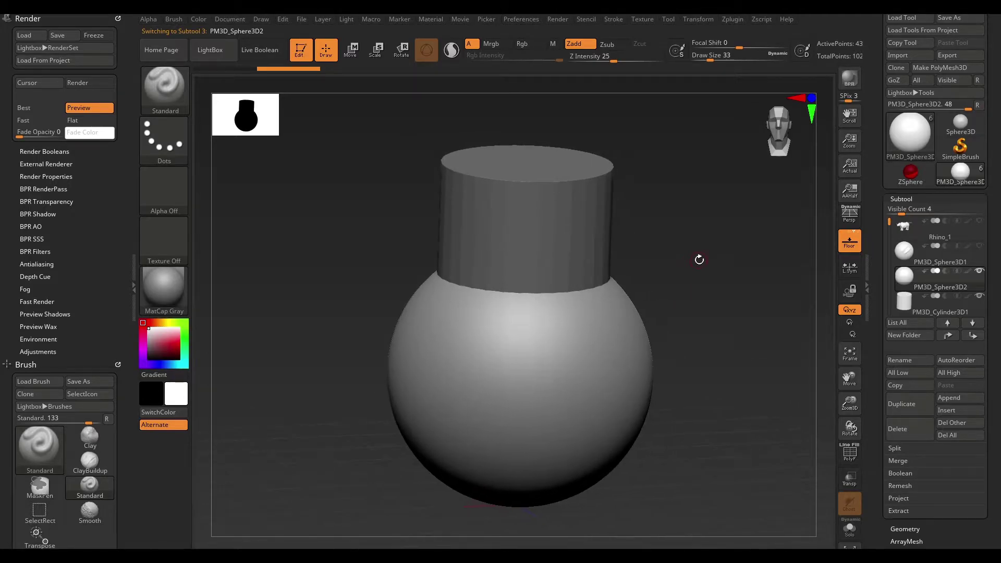
Collapse the tray holding the docked Render and Brush palettes and set the draw size to 154.
{"action": "left_click", "coordinate": [134, 286]}
{"action": "left_click_drag", "start_coordinate": [631, 248], "coordinate": [641, 239], "text": "shift"}
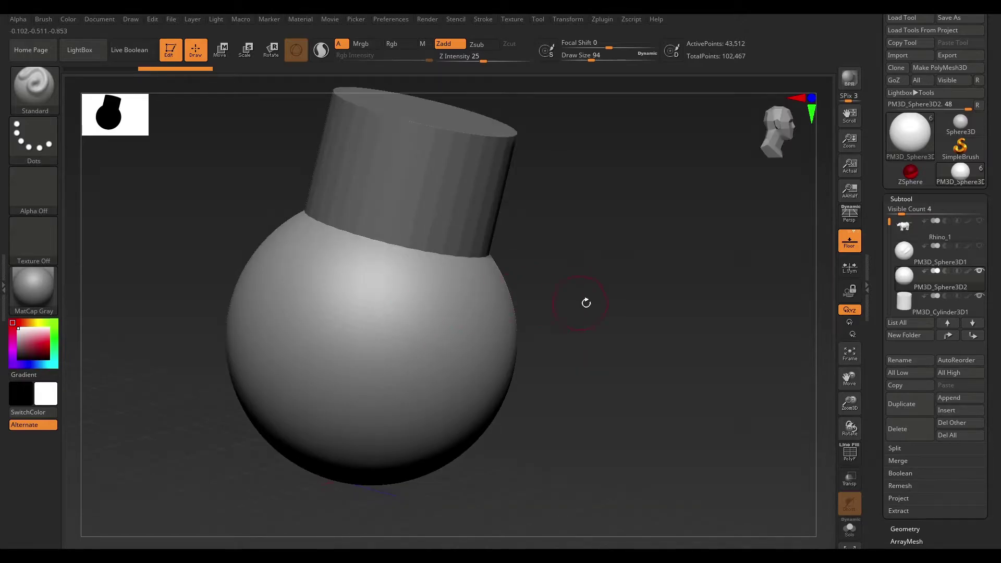
{"action": "mouse_move", "coordinate": [585, 302]}
{"action": "left_mouse_down"}
{"action": "mouse_move", "coordinate": [630, 281]}
{"action": "mouse_move", "coordinate": [672, 302]}
{"action": "left_mouse_up"}
{"action": "key", "text": "space"}
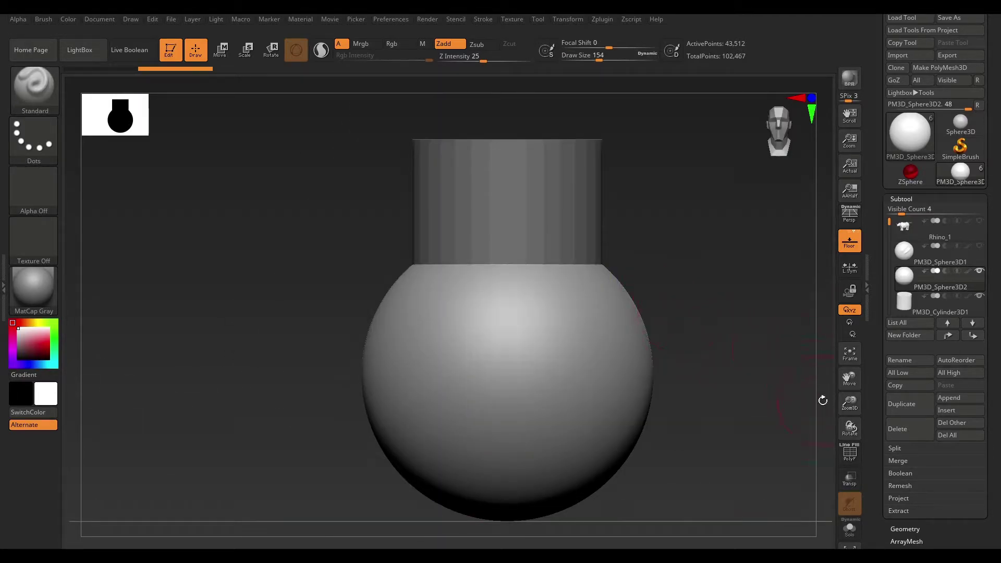
{"action": "left_click", "coordinate": [911, 528]}
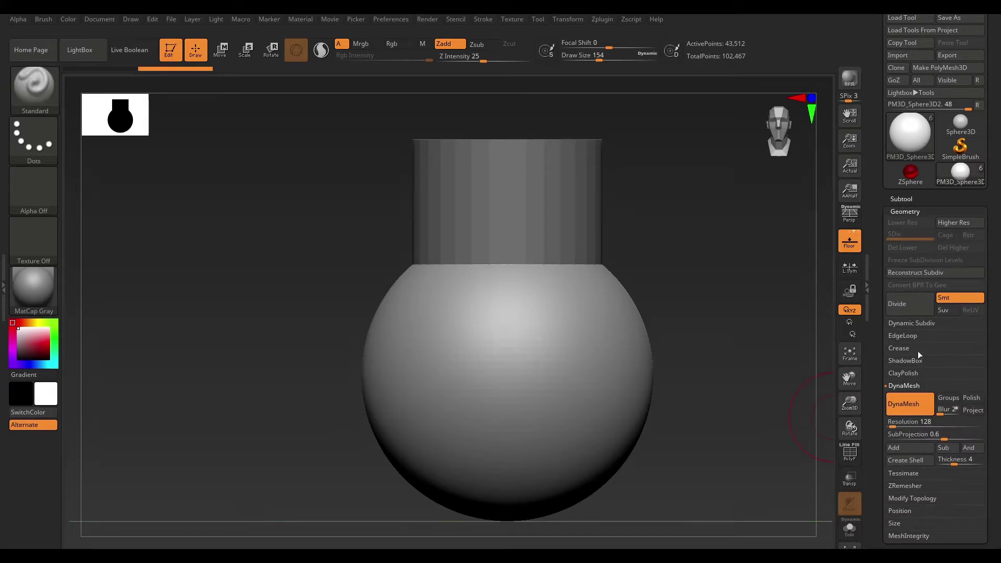
{"action": "left_click", "coordinate": [905, 212]}
{"action": "left_click", "coordinate": [901, 199]}
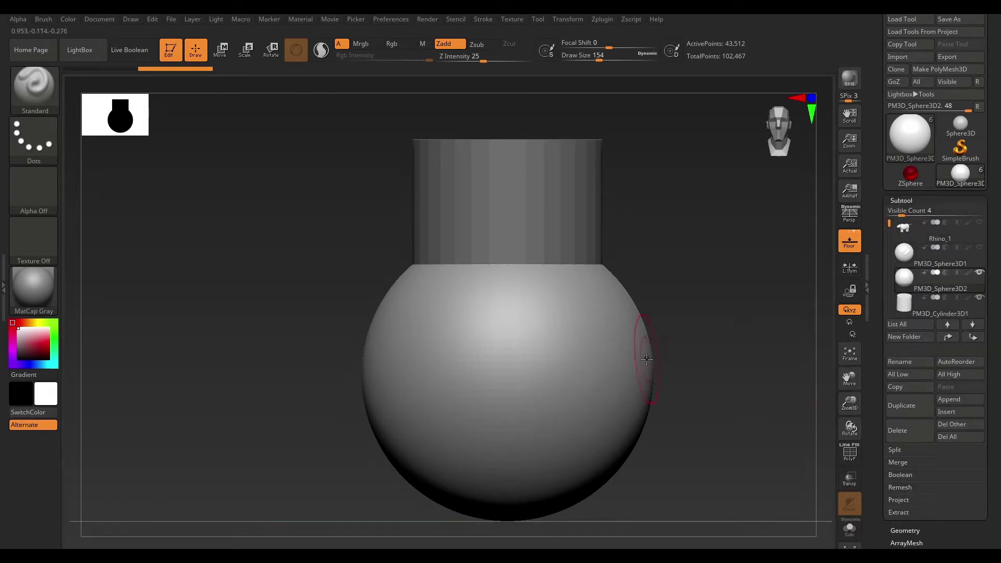
Merge PM3D_Sphere3D2 down with the PM3D_Cylinder3D1 subtool beneath it and accept the operation.
{"action": "left_click_drag", "start_coordinate": [750, 271], "coordinate": [694, 233]}
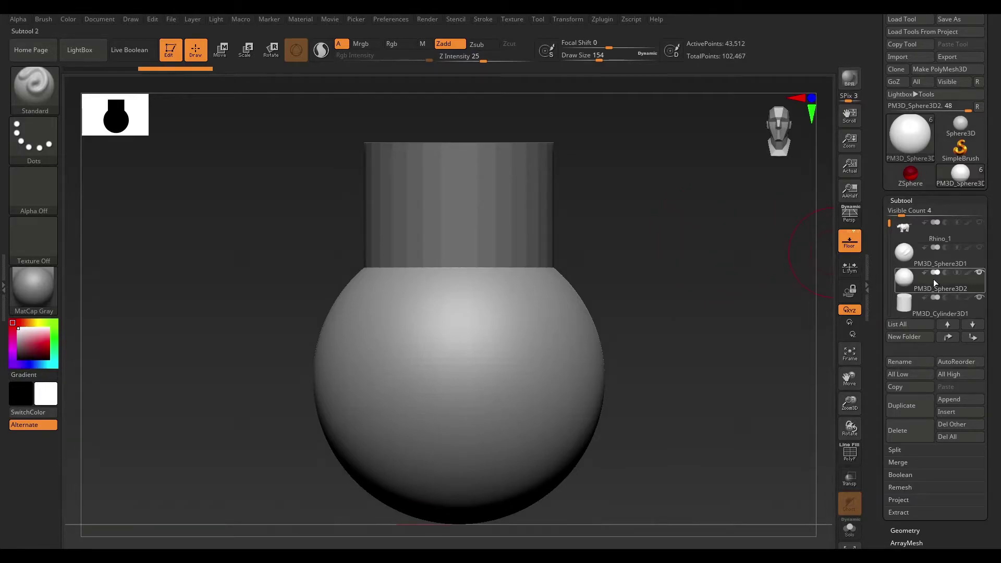
{"action": "mouse_move", "coordinate": [934, 299]}
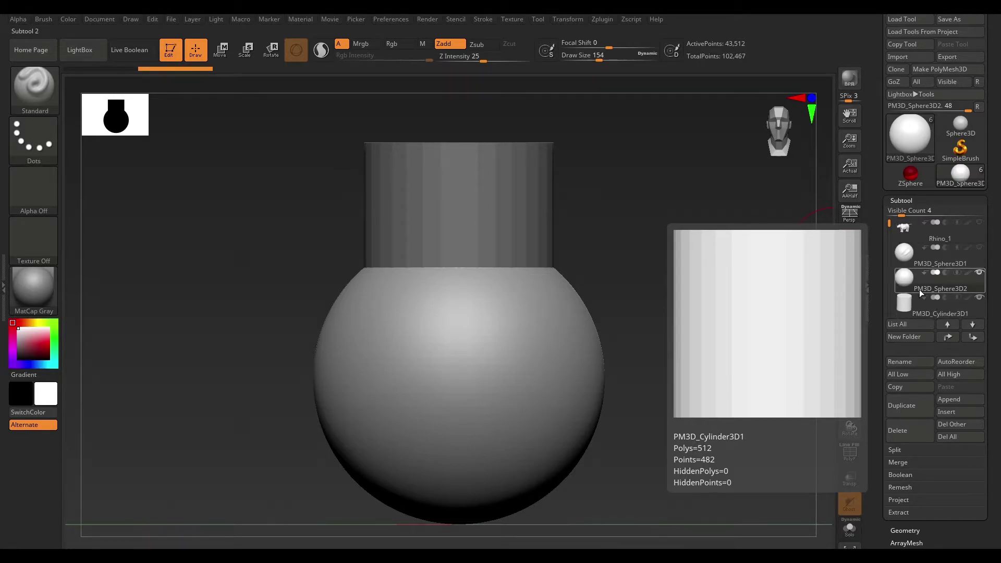
{"action": "left_click", "coordinate": [898, 464]}
{"action": "left_click_drag", "start_coordinate": [998, 484], "coordinate": [999, 376]}
{"action": "left_click", "coordinate": [908, 368]}
{"action": "left_click", "coordinate": [814, 392]}
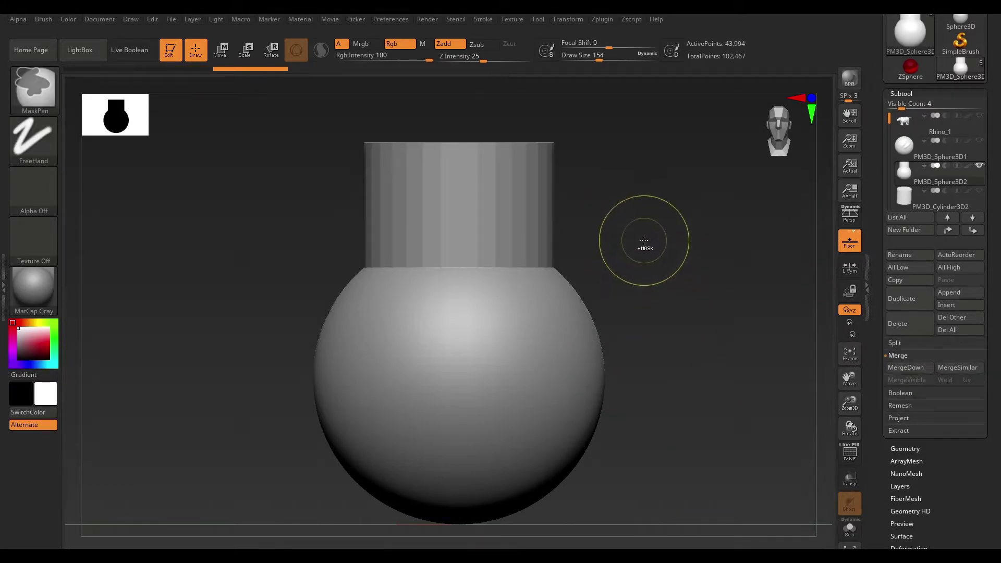
Remesh the merged sphere and cylinder with DynaMesh and examine the fused seam from the front.
{"action": "left_click_drag", "start_coordinate": [643, 237], "coordinate": [657, 242]}
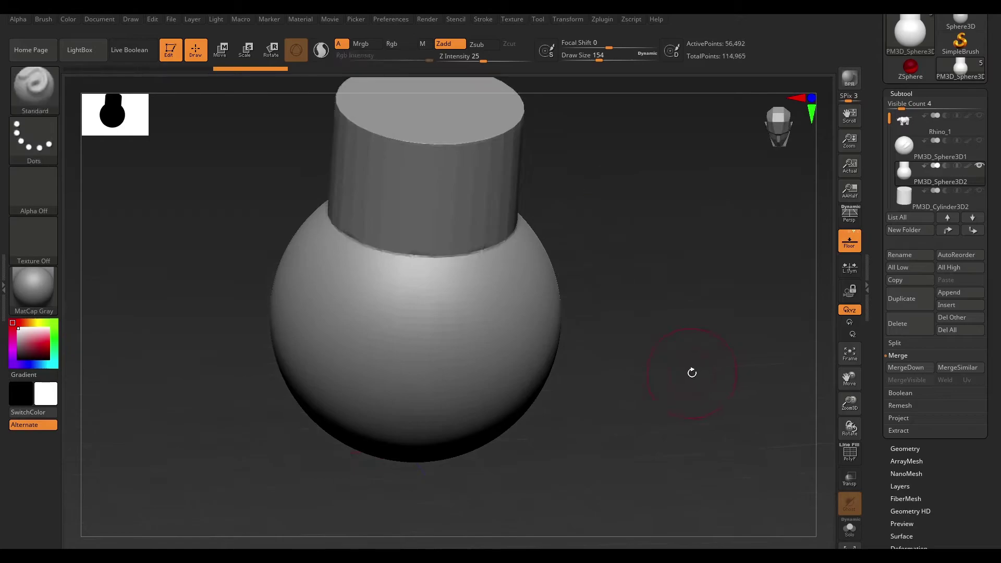
{"action": "left_click_drag", "start_coordinate": [623, 321], "coordinate": [646, 227], "text": "shift"}
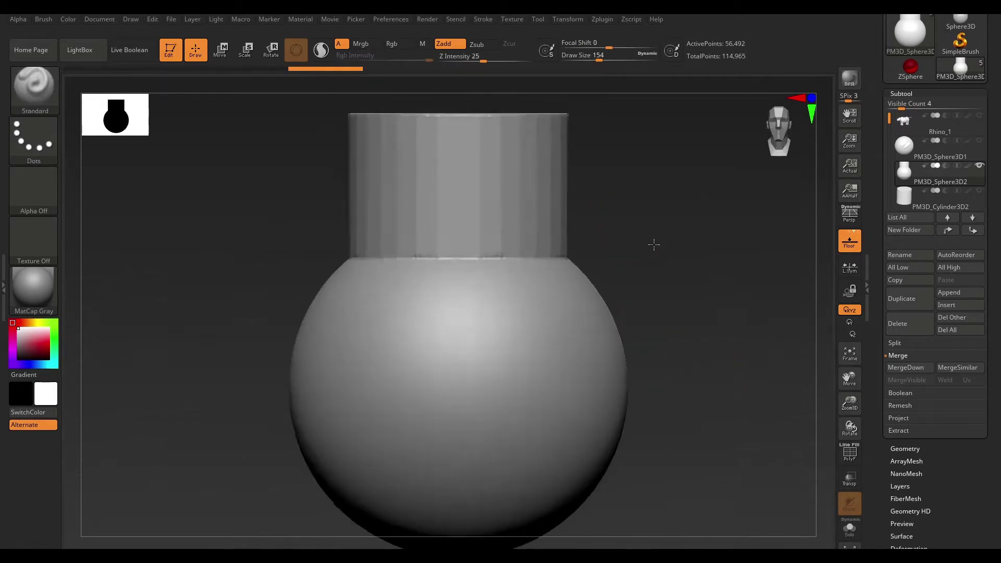
{"action": "mouse_move", "coordinate": [653, 243]}
{"action": "left_mouse_down"}
{"action": "mouse_move", "coordinate": [684, 230]}
{"action": "mouse_move", "coordinate": [490, 241]}
{"action": "left_mouse_up"}
{"action": "left_click_drag", "start_coordinate": [653, 202], "coordinate": [680, 195]}
Apply the Polish deformation at about 19 to the fused sphere and cylinder and return to the subtool list.
{"action": "left_click_drag", "start_coordinate": [946, 508], "coordinate": [943, 419]}
{"action": "scroll", "coordinate": [928, 469], "scroll_direction": "down", "scroll_amount": 1}
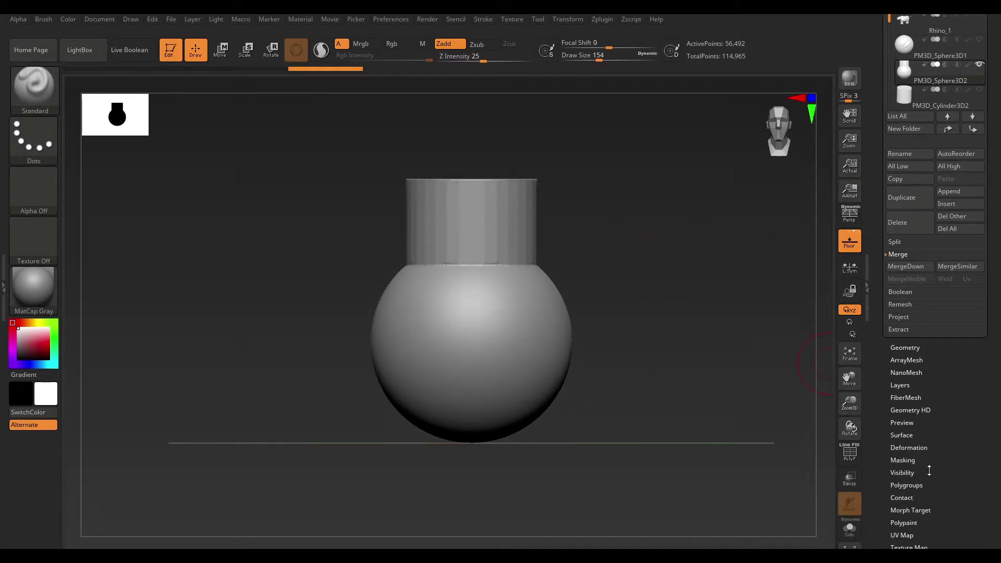
{"action": "scroll", "coordinate": [933, 500], "scroll_direction": "down", "scroll_amount": 3}
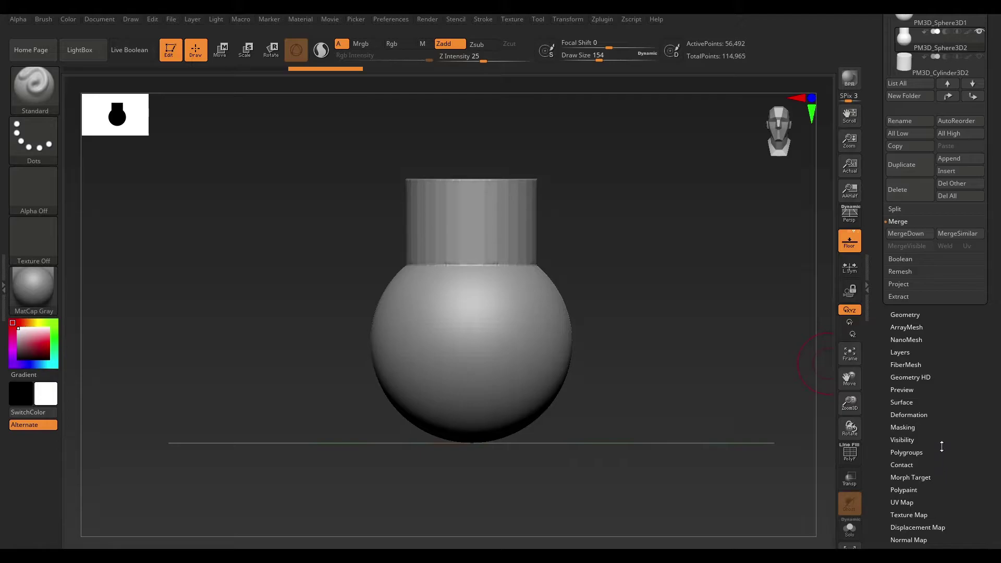
{"action": "left_click", "coordinate": [920, 414]}
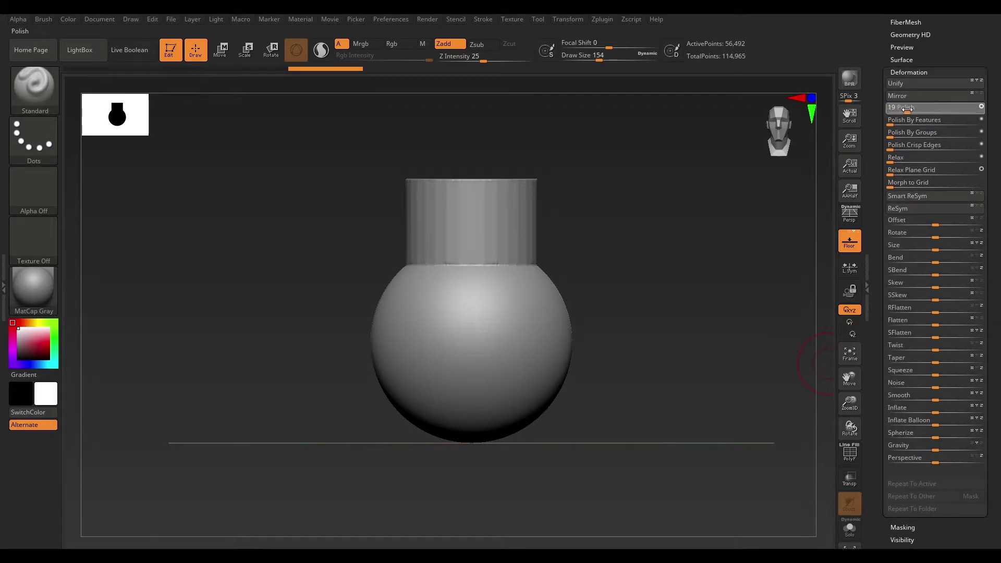
{"action": "left_click_drag", "start_coordinate": [613, 203], "coordinate": [666, 275]}
{"action": "right_click_drag", "start_coordinate": [666, 275], "coordinate": [659, 242]}
{"action": "left_click", "coordinate": [909, 72]}
{"action": "scroll", "coordinate": [933, 209], "scroll_direction": "up", "scroll_amount": 10}
{"action": "left_click", "coordinate": [901, 216]}
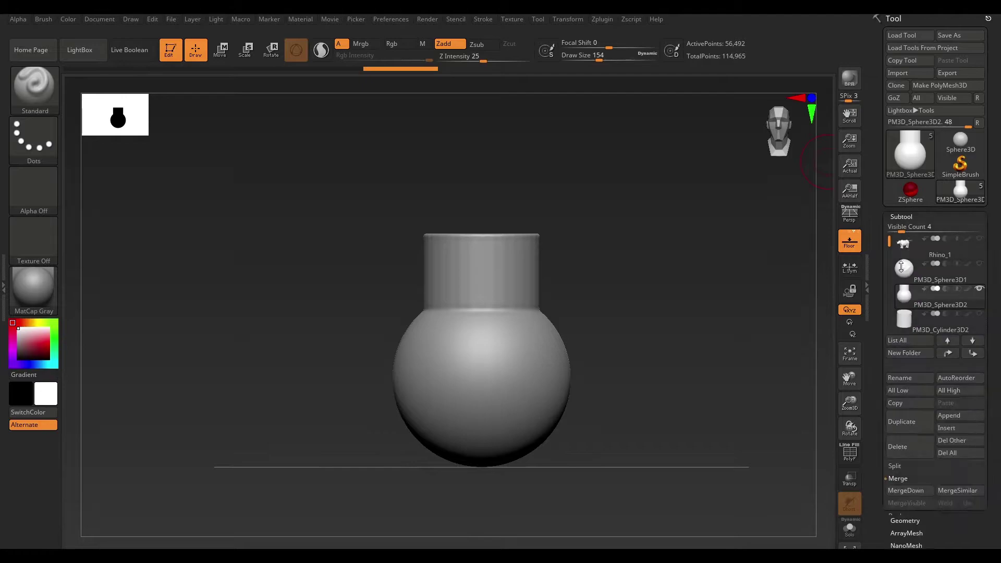
Undo the polish, the DynaMesh remesh and the merge on PM3D_Sphere3D2.
{"action": "key", "text": "ctrl+z"}
{"action": "key", "text": "ctrl+z"}
{"action": "key", "text": "ctrl+z"}
{"action": "right_click_drag", "start_coordinate": [644, 338], "coordinate": [665, 353], "text": "ctrl"}
{"action": "right_click_drag", "start_coordinate": [681, 305], "coordinate": [700, 337], "text": "alt"}
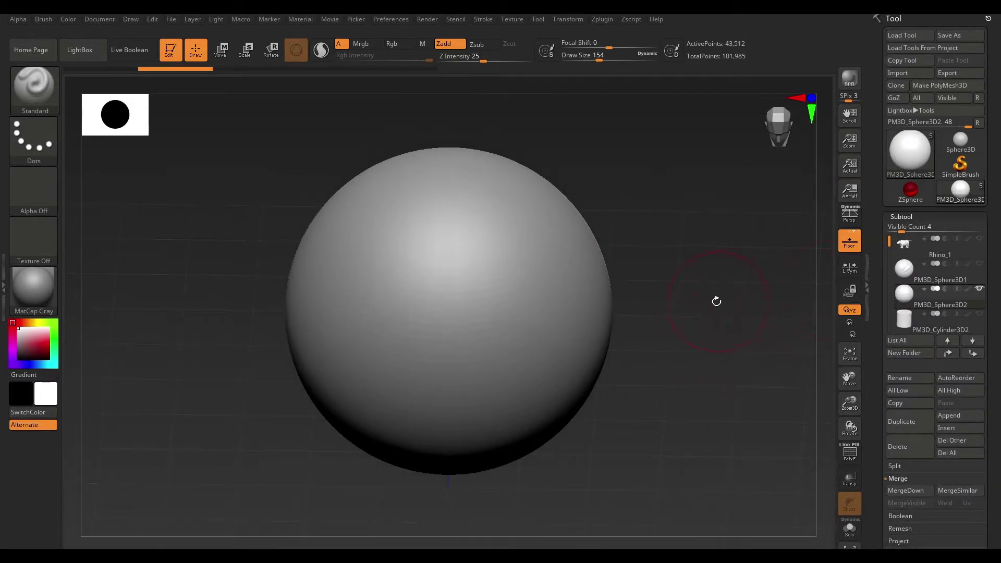
{"action": "right_click_drag", "start_coordinate": [798, 311], "coordinate": [767, 327], "text": "alt"}
Show PM3D_Cylinder3D2, set it to subtraction and preview the cut in the sphere with Live Boolean.
{"action": "left_click", "coordinate": [981, 315]}
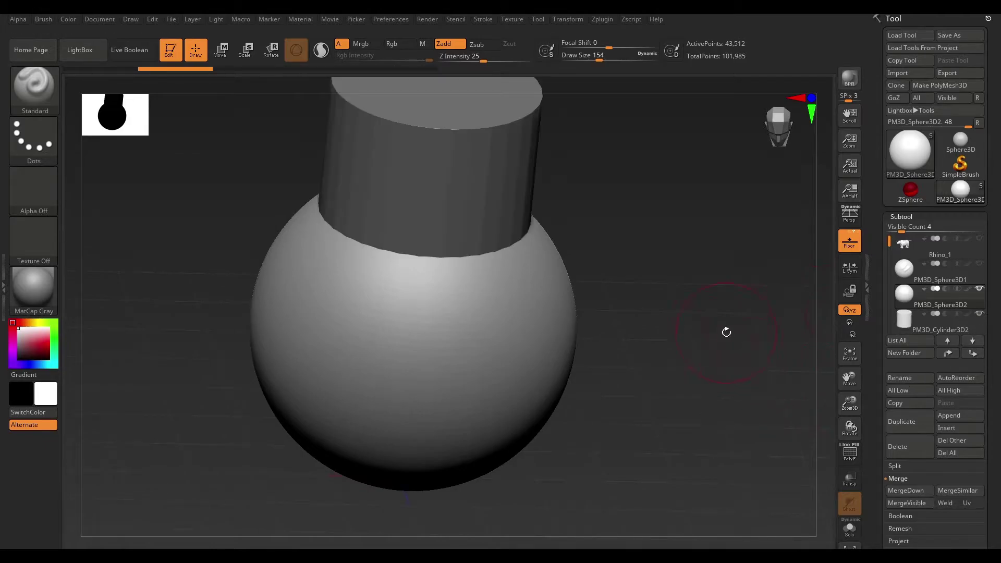
{"action": "left_click_drag", "start_coordinate": [724, 326], "coordinate": [712, 254]}
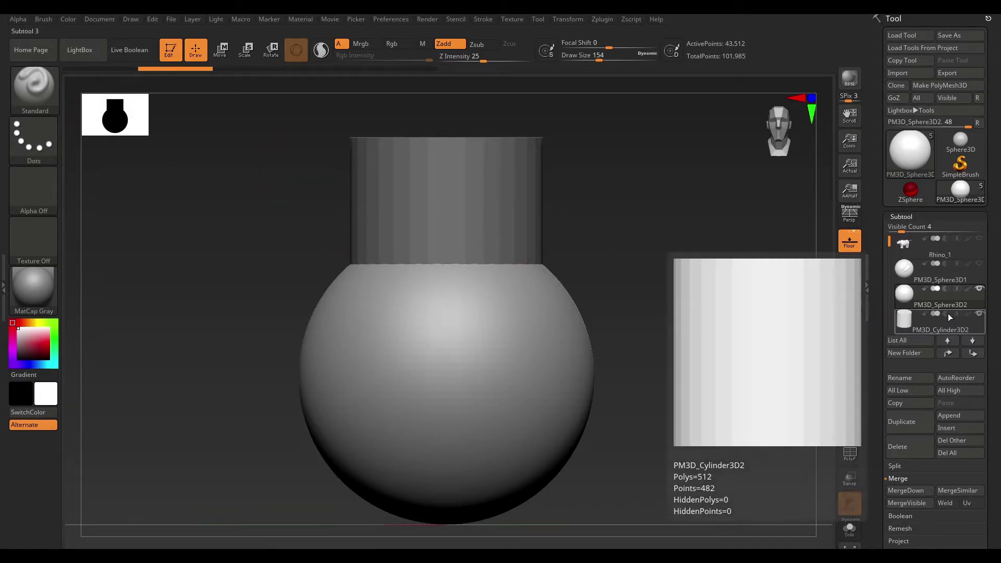
{"action": "left_click_drag", "start_coordinate": [624, 243], "coordinate": [672, 250]}
{"action": "left_click", "coordinate": [138, 53]}
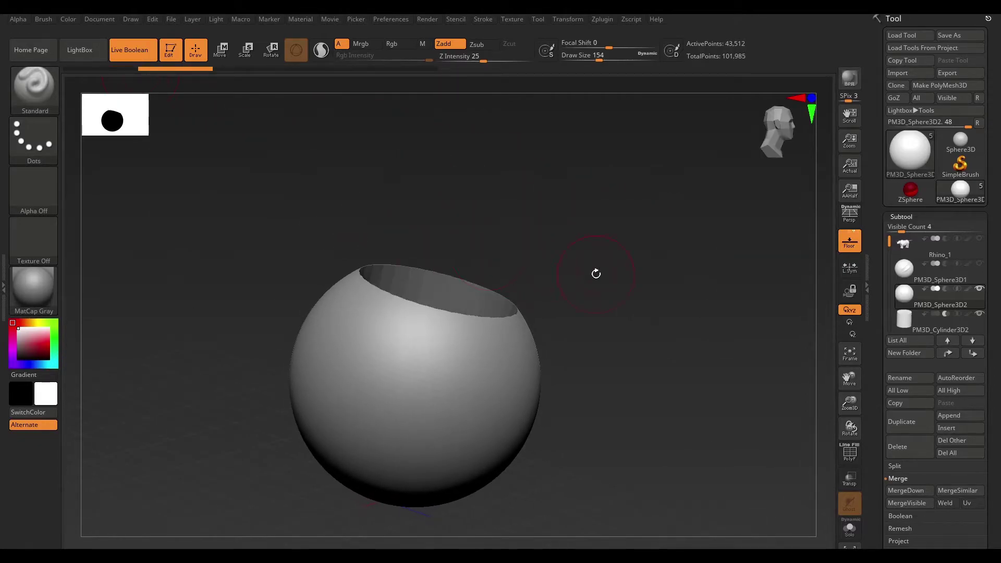
{"action": "left_click_drag", "start_coordinate": [610, 248], "coordinate": [764, 419]}
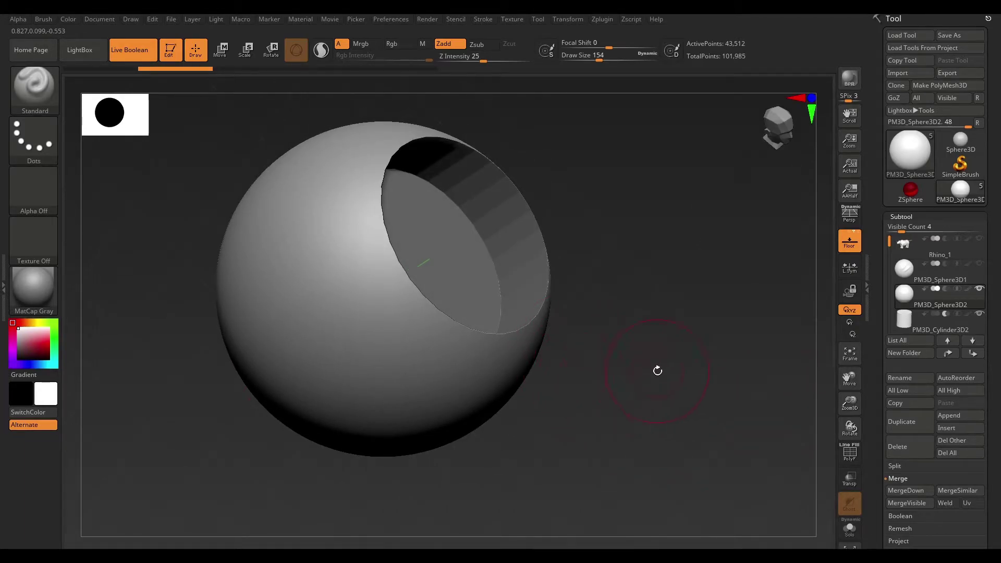
Turn off Live Boolean, merge PM3D_Sphere3D2 down with the subtractive PM3D_Cylinder3D2 and accept the operation.
{"action": "left_click", "coordinate": [152, 46]}
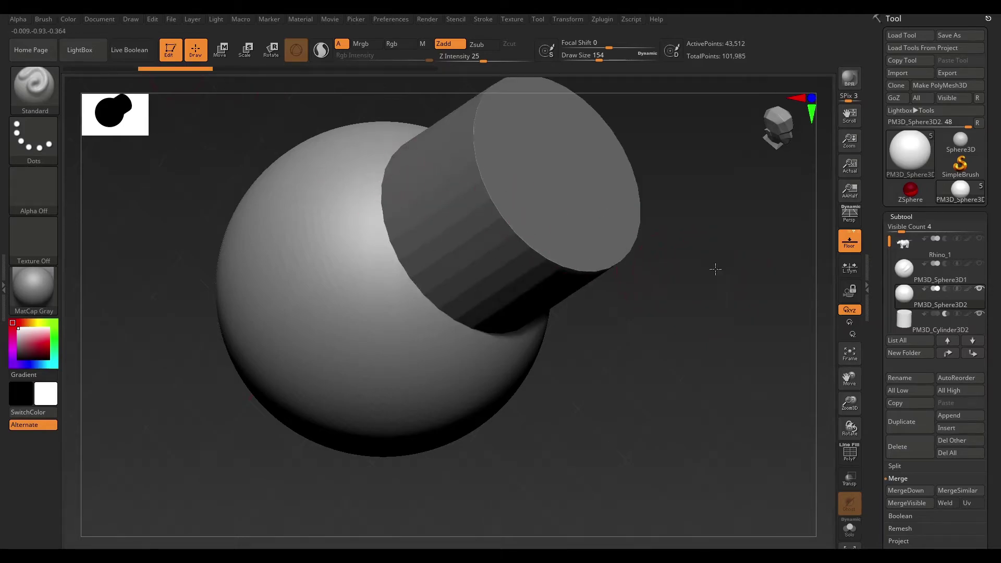
{"action": "left_click_drag", "start_coordinate": [711, 259], "coordinate": [697, 217], "text": "shift"}
{"action": "left_click_drag", "start_coordinate": [722, 271], "coordinate": [696, 264]}
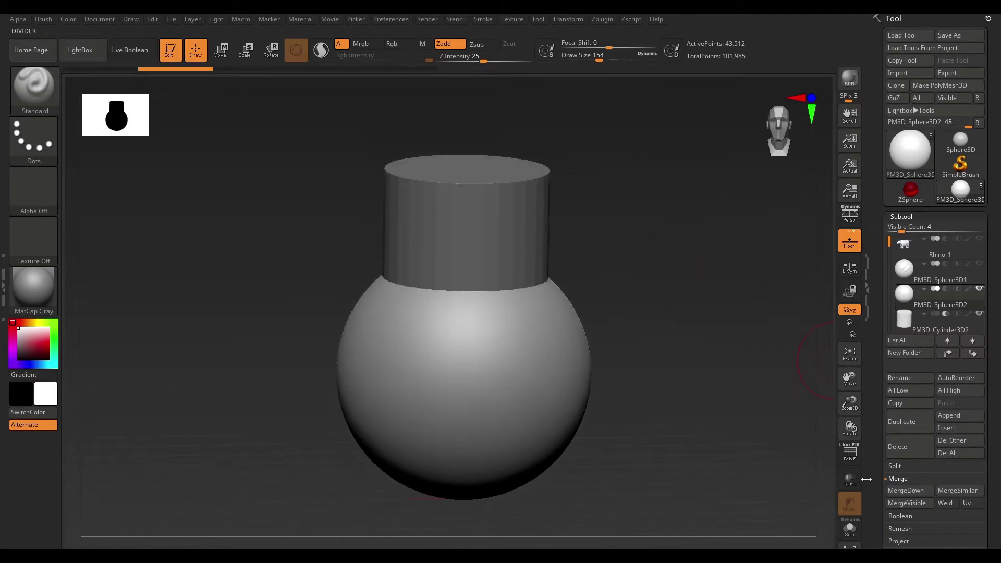
{"action": "left_click", "coordinate": [905, 490]}
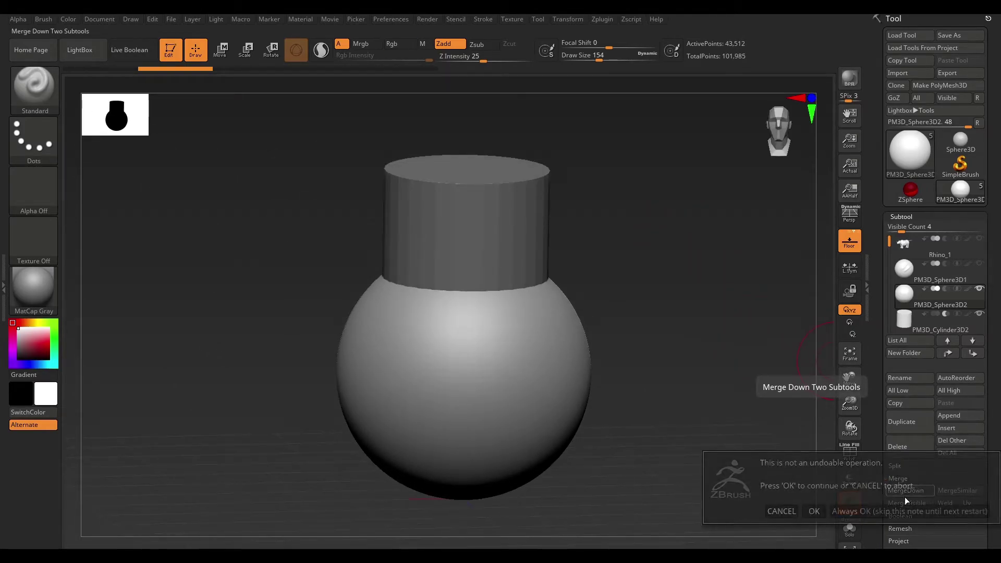
{"action": "left_click", "coordinate": [815, 511]}
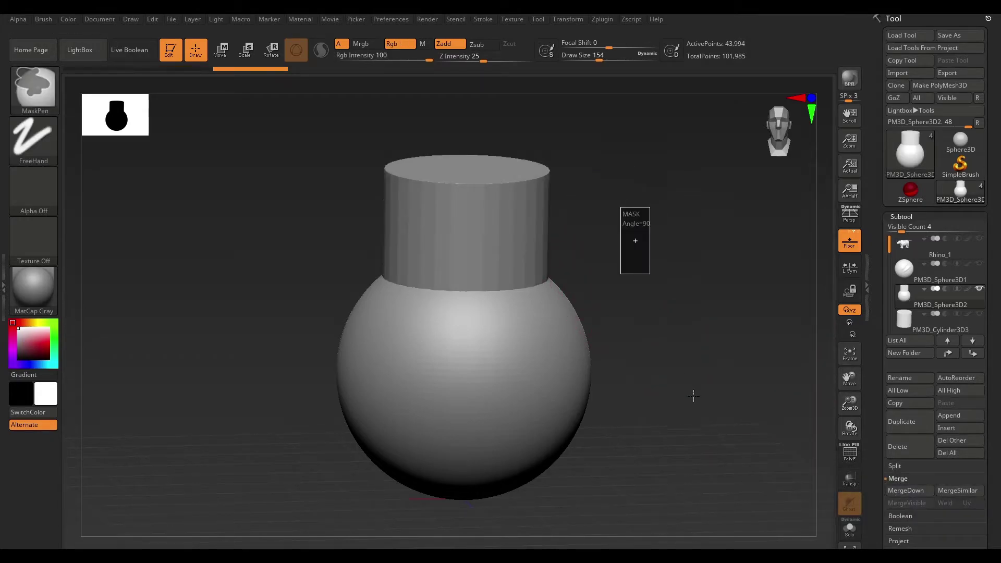
Remesh the merged subtool with DynaMesh to cut the cylinder out of the sphere and inspect the hole.
{"action": "left_click_drag", "start_coordinate": [627, 230], "coordinate": [720, 353]}
{"action": "scroll", "coordinate": [999, 482], "scroll_direction": "down", "scroll_amount": 3}
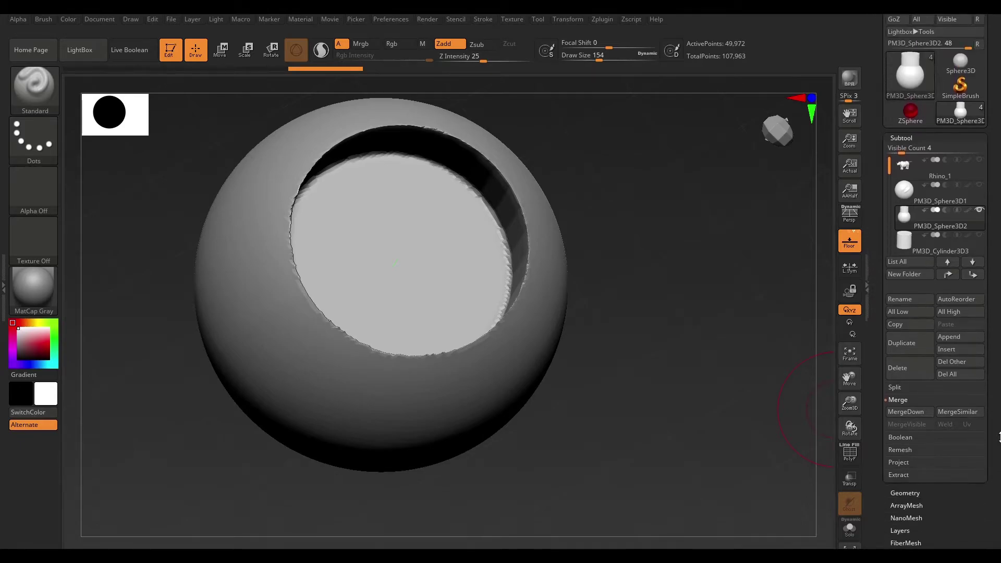
{"action": "left_click_drag", "start_coordinate": [642, 317], "coordinate": [686, 244]}
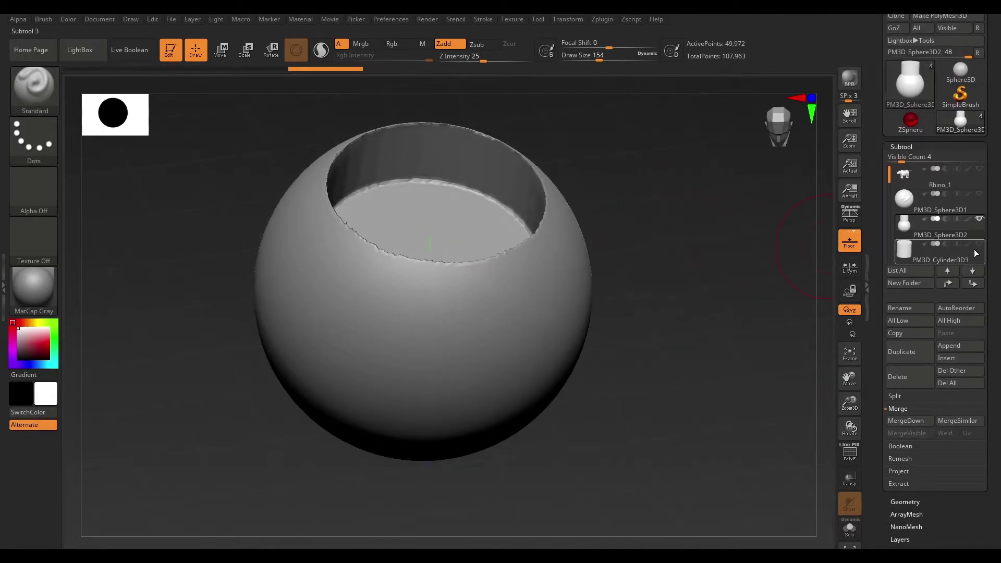
Set PM3D_Cylinder3D3 to intersection and undo the DynaMesh cut and the merge on PM3D_Sphere3D2.
{"action": "left_click", "coordinate": [957, 243]}
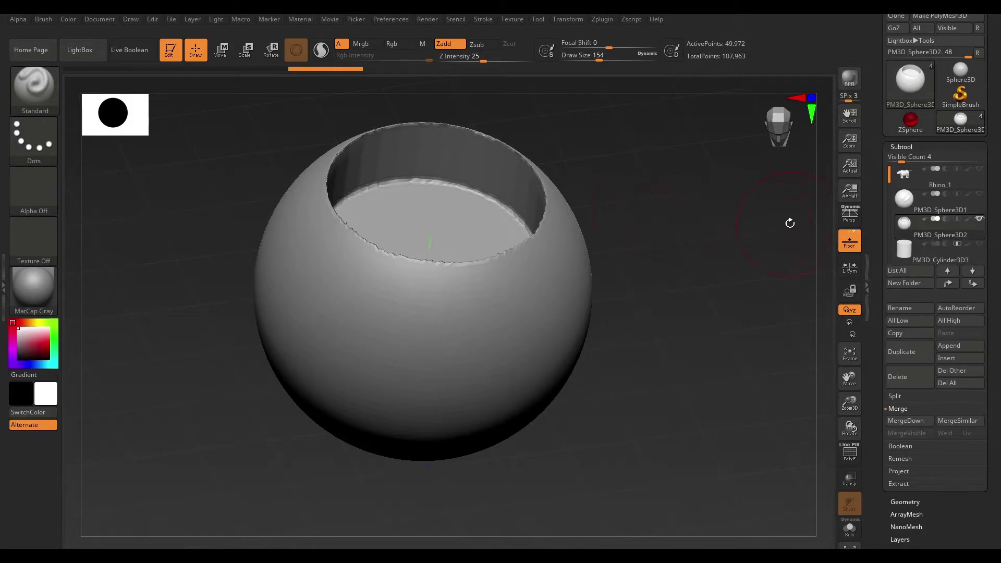
{"action": "key", "text": "ctrl+z"}
{"action": "key", "text": "ctrl+z"}
{"action": "key", "text": "ctrl+z"}
{"action": "key", "text": "ctrl+z"}
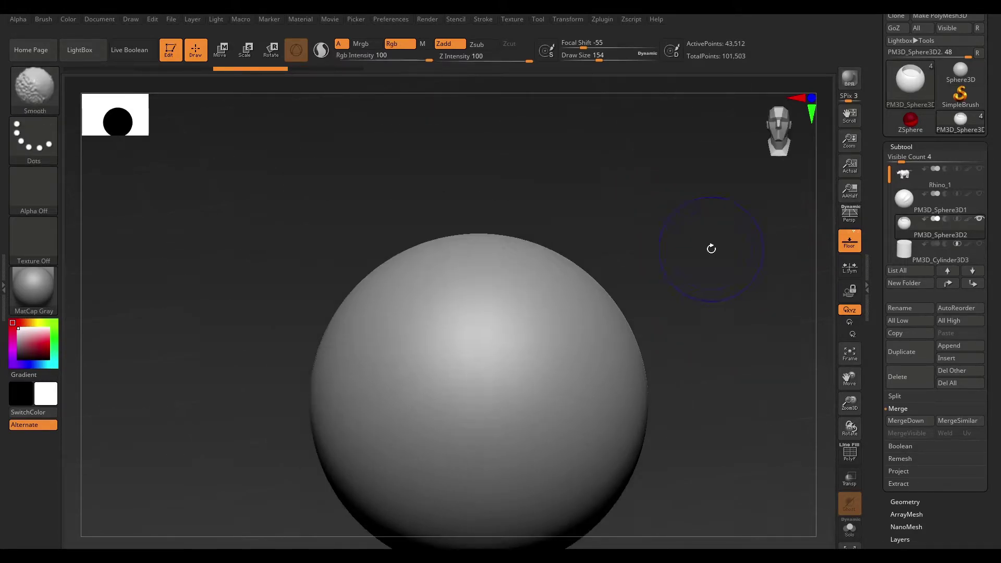
{"action": "key", "text": "ctrl+z"}
{"action": "key", "text": "ctrl+z"}
{"action": "key", "text": "ctrl+z"}
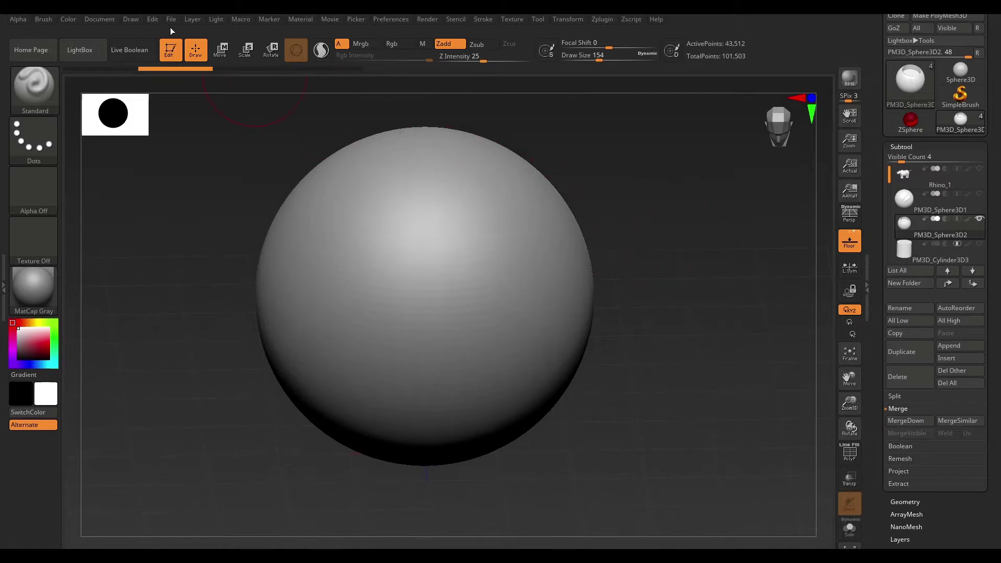
Turn on Live Boolean and show PM3D_Cylinder3D3 to preview its intersection with the sphere.
{"action": "left_click", "coordinate": [154, 58]}
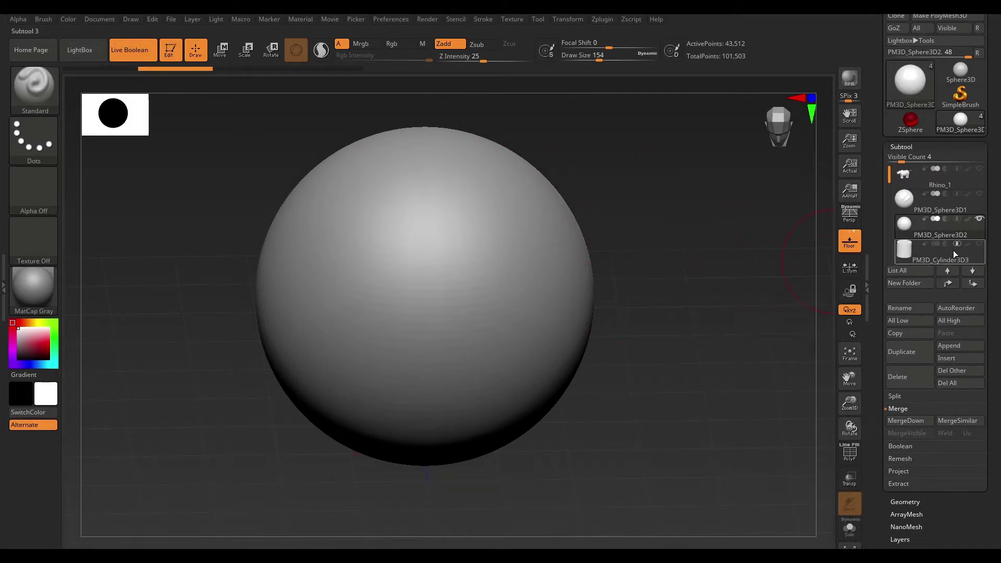
{"action": "left_click_drag", "start_coordinate": [710, 202], "coordinate": [699, 198]}
{"action": "left_click", "coordinate": [978, 243]}
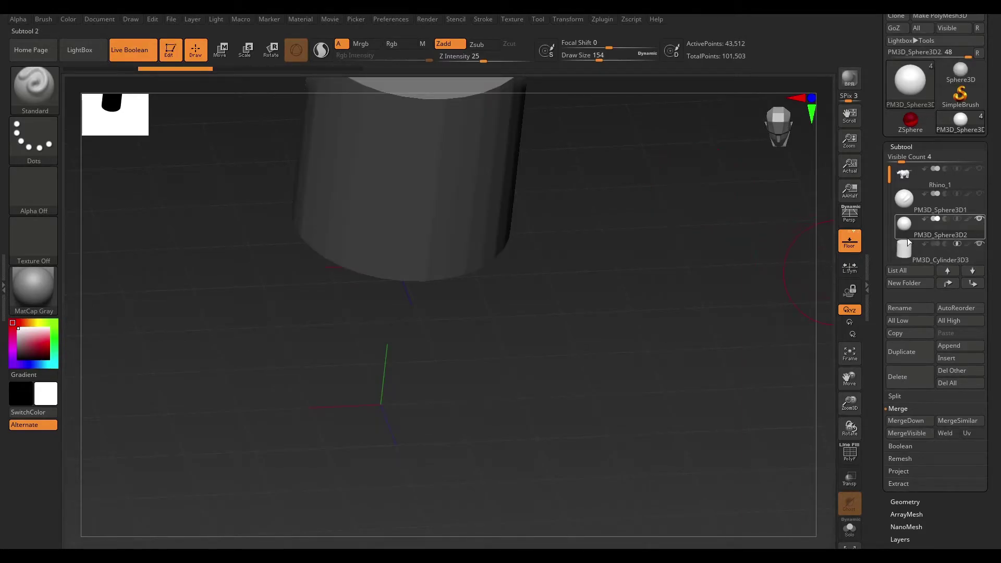
{"action": "key", "text": "ctrl+z"}
{"action": "key", "text": "ctrl+z"}
{"action": "key", "text": "ctrl+z"}
{"action": "key", "text": "ctrl+z"}
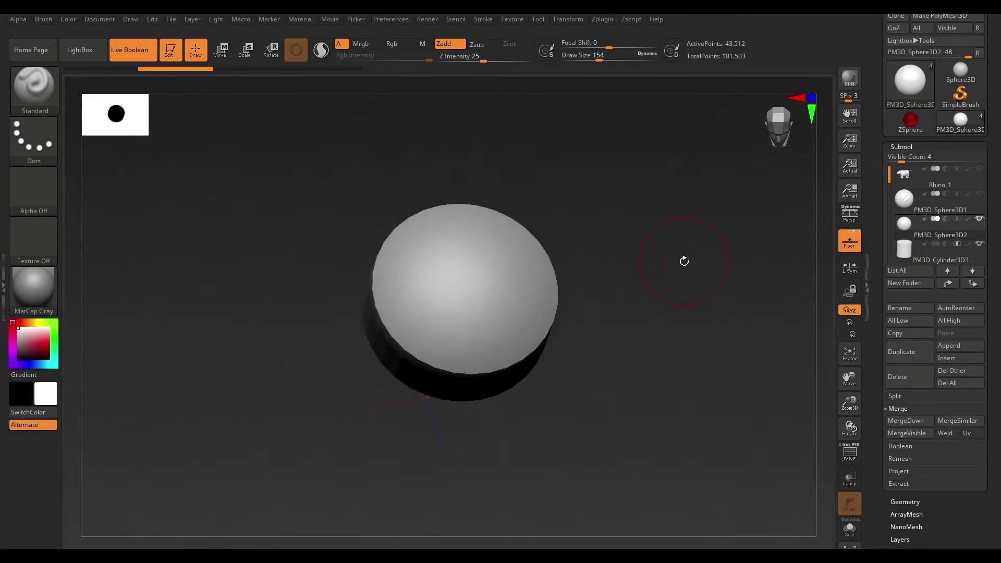
{"action": "left_click_drag", "start_coordinate": [683, 255], "coordinate": [705, 248]}
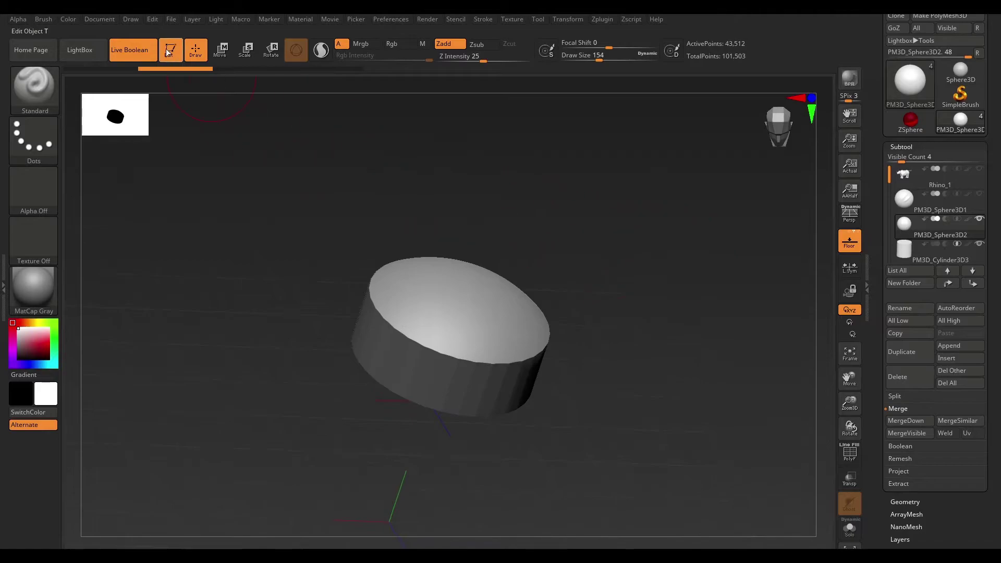
Turn off Live Boolean, merge PM3D_Sphere3D2 down with the intersecting PM3D_Cylinder3D3 and accept the operation.
{"action": "left_click", "coordinate": [143, 51]}
{"action": "left_click_drag", "start_coordinate": [734, 289], "coordinate": [725, 202]}
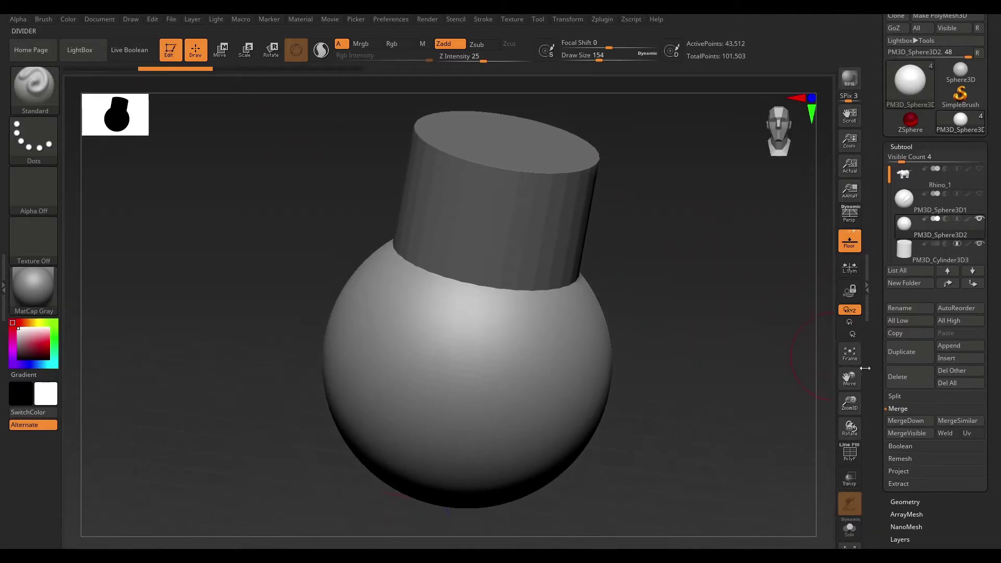
{"action": "left_click", "coordinate": [914, 421]}
{"action": "left_click", "coordinate": [813, 444]}
Run DynaMesh on the sphere merged with the intersection cylinder and inspect the resulting shape.
{"action": "left_click_drag", "start_coordinate": [682, 287], "coordinate": [720, 473], "text": "ctrl"}
{"action": "left_click_drag", "start_coordinate": [689, 252], "coordinate": [699, 286]}
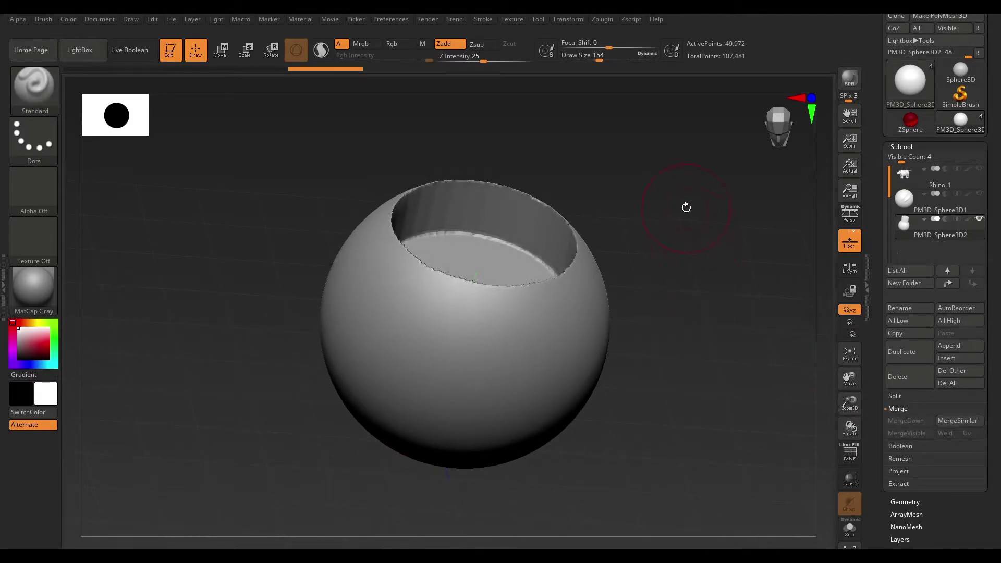
{"action": "mouse_move", "coordinate": [693, 192]}
{"action": "left_mouse_down"}
{"action": "mouse_move", "coordinate": [690, 259]}
{"action": "mouse_move", "coordinate": [706, 205]}
{"action": "mouse_move", "coordinate": [684, 217]}
{"action": "mouse_move", "coordinate": [708, 245]}
{"action": "left_mouse_up"}
Undo the last DynaMesh and merge to bring back the plain sphere.
{"action": "key", "text": "ctrl+z"}
{"action": "key", "text": "ctrl+z"}
{"action": "key", "text": "ctrl+z"}
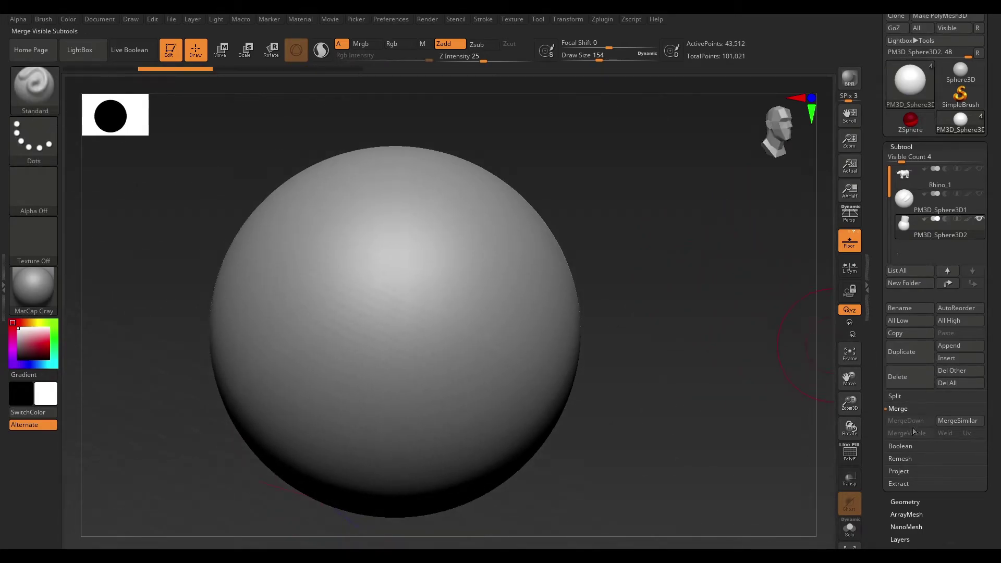
Insert a cylinder primitive below PM3D_Sphere3D2 and make the new cylinder the active subtool.
{"action": "left_click", "coordinate": [959, 358]}
{"action": "left_click", "coordinate": [705, 345]}
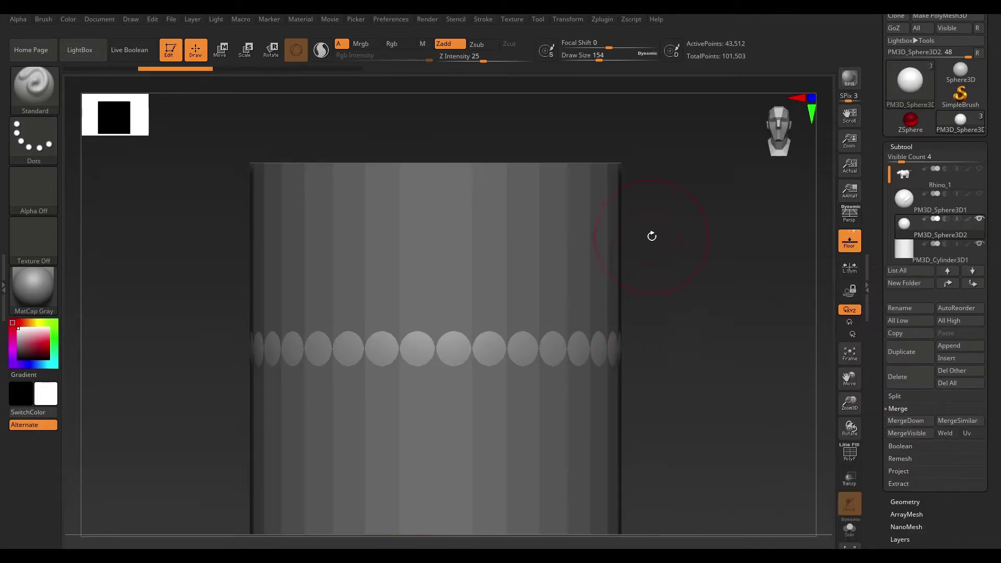
{"action": "left_click_drag", "start_coordinate": [603, 242], "coordinate": [610, 274], "text": "alt"}
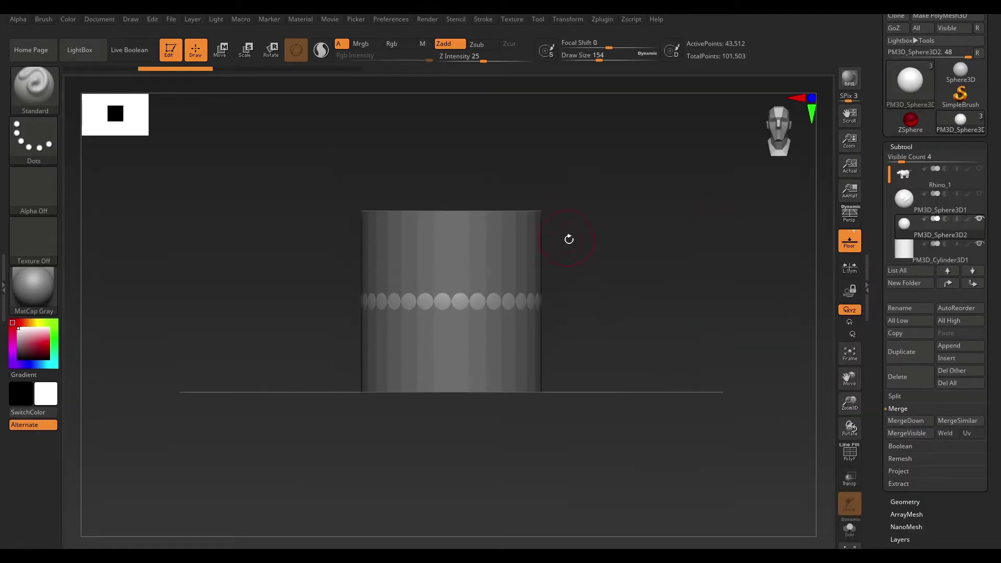
{"action": "left_click_drag", "start_coordinate": [572, 239], "coordinate": [569, 261], "text": "alt"}
{"action": "left_click", "coordinate": [481, 238], "text": "alt"}
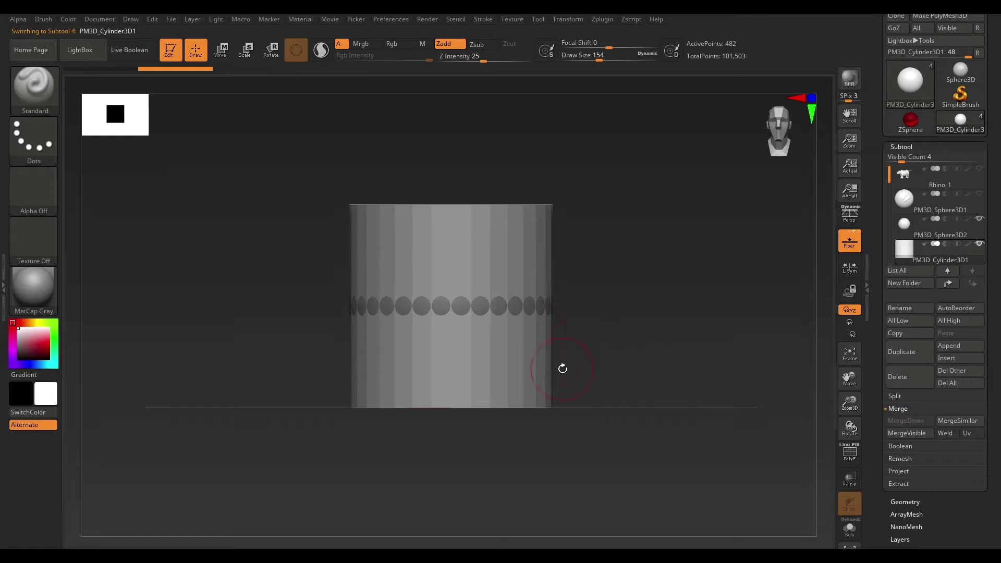
Move the cylinder up and off to one side so it overlaps the sphere's upper part.
{"action": "key", "text": "w"}
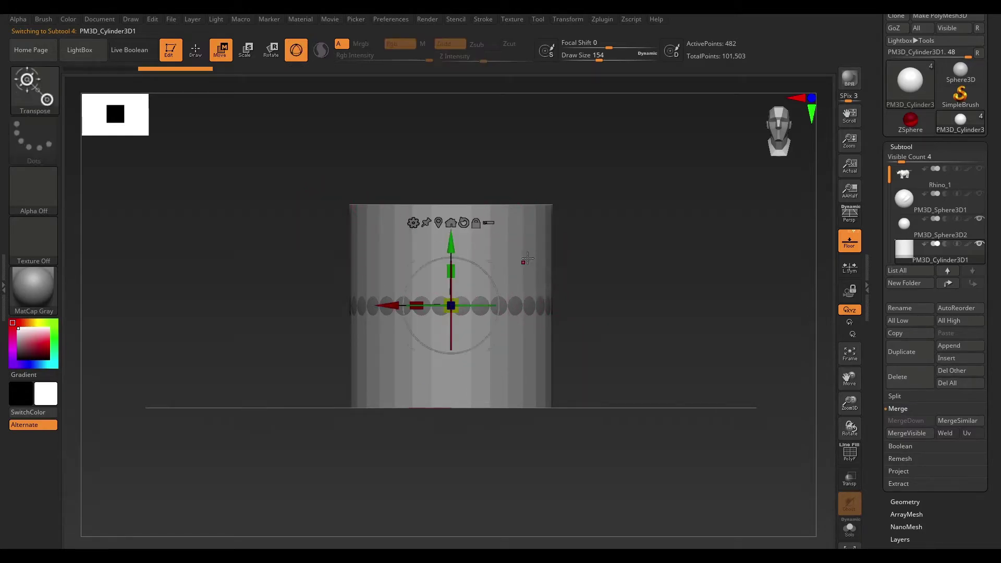
{"action": "left_click_drag", "start_coordinate": [451, 243], "coordinate": [459, 122]}
{"action": "left_click_drag", "start_coordinate": [618, 229], "coordinate": [571, 271]}
{"action": "left_click_drag", "start_coordinate": [400, 238], "coordinate": [527, 195]}
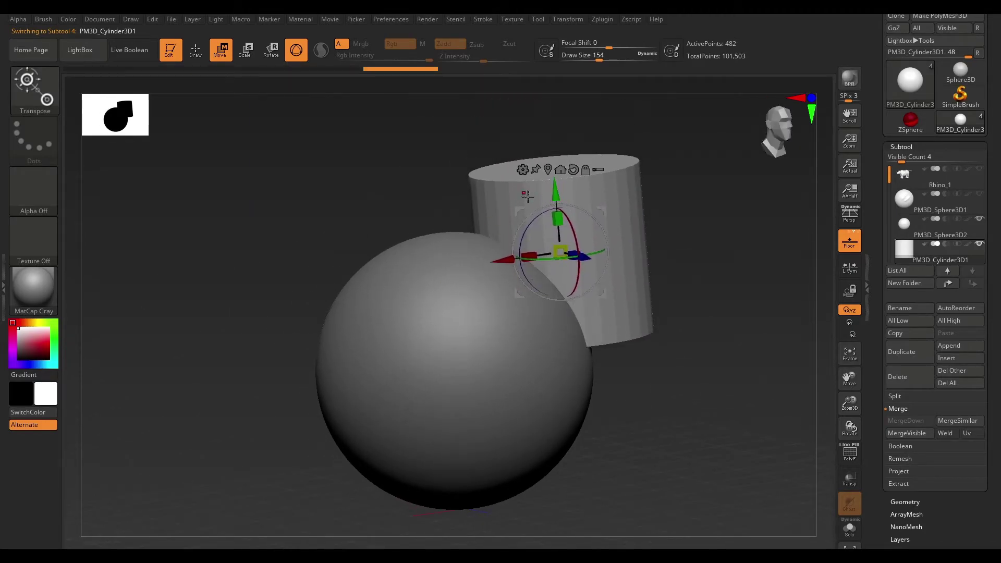
Set PM3D_Cylinder3D1 to intersection, preview the result with Live Boolean and turn the preview off again.
{"action": "left_click", "coordinate": [958, 244]}
{"action": "left_click", "coordinate": [130, 49]}
{"action": "left_click_drag", "start_coordinate": [369, 164], "coordinate": [344, 203]}
{"action": "left_click", "coordinate": [111, 50]}
Expand the subtool Boolean options and make PM3D_Sphere3D2 the active subtool.
{"action": "left_click_drag", "start_coordinate": [744, 264], "coordinate": [754, 367]}
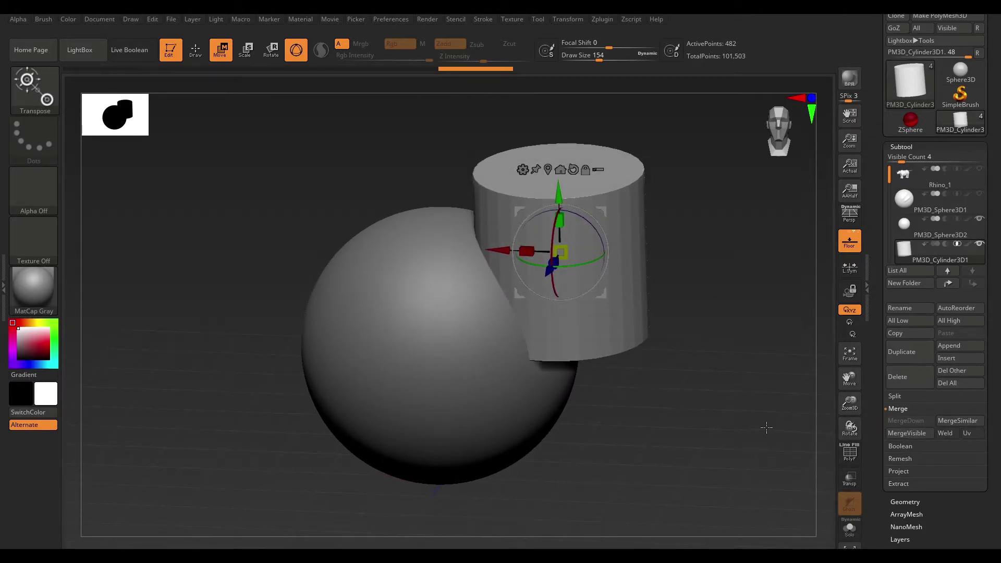
{"action": "left_click_drag", "start_coordinate": [766, 427], "coordinate": [814, 425]}
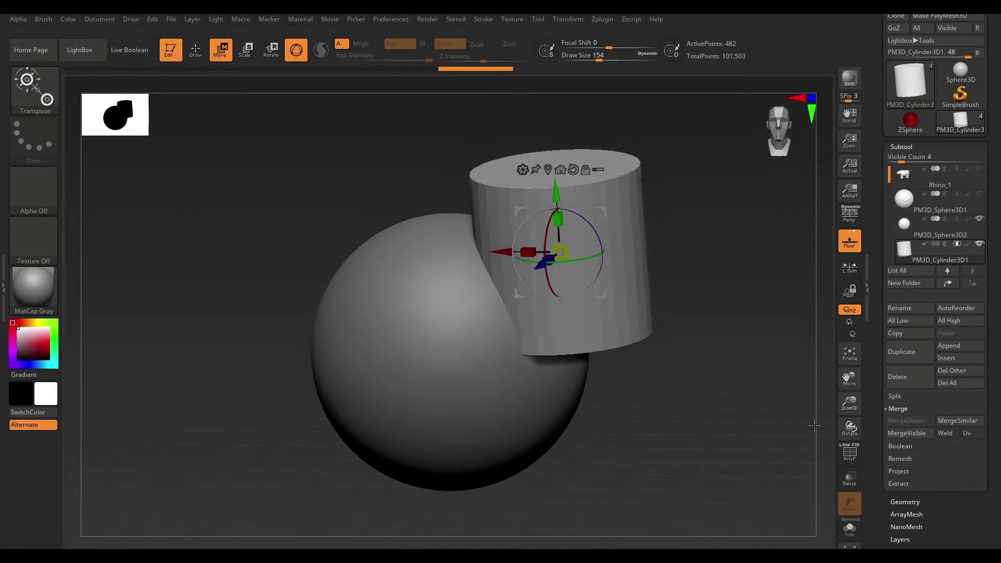
{"action": "left_click", "coordinate": [897, 409]}
{"action": "left_click", "coordinate": [900, 421]}
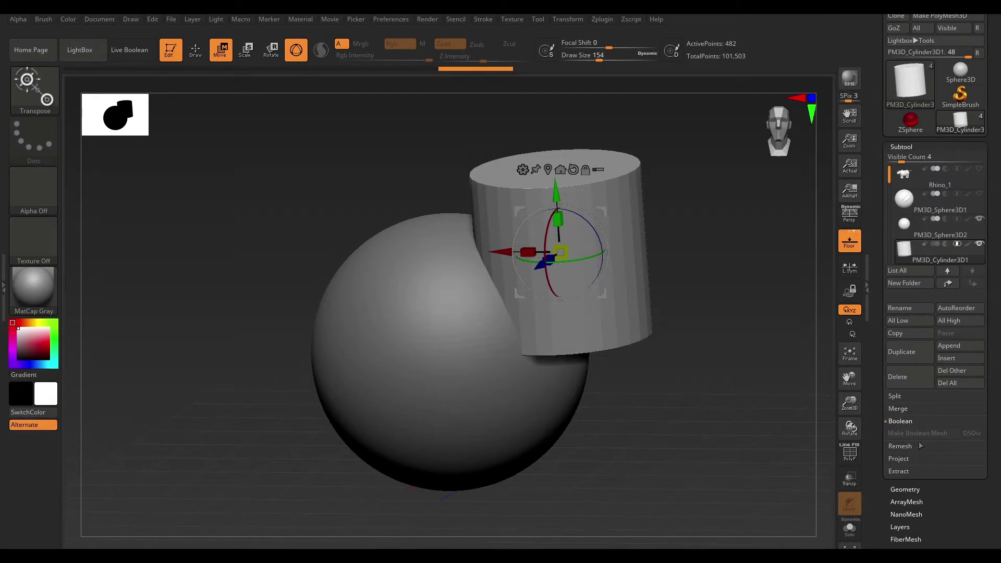
{"action": "left_click_drag", "start_coordinate": [711, 347], "coordinate": [768, 308]}
{"action": "left_click", "coordinate": [915, 232]}
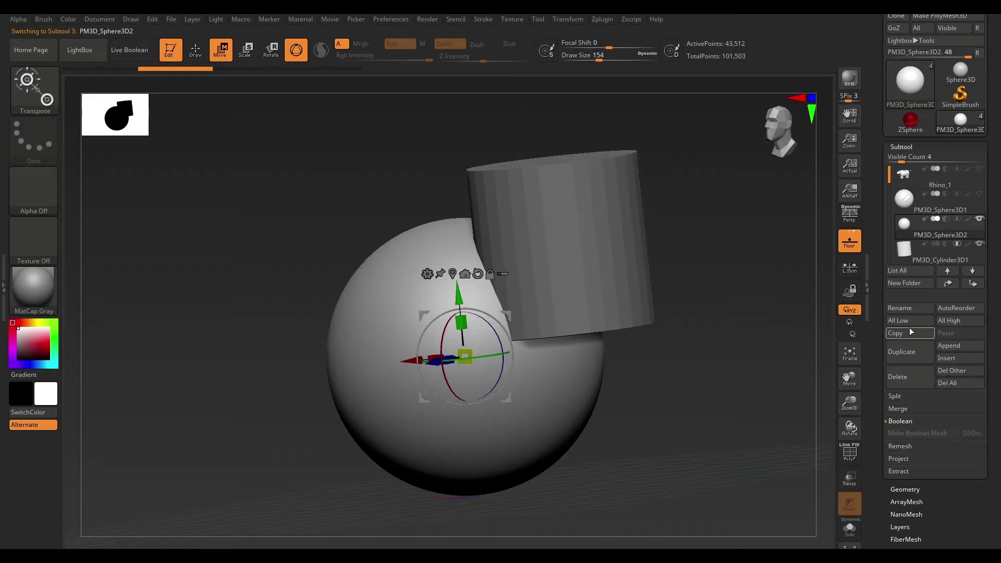
{"action": "scroll", "coordinate": [959, 480], "scroll_direction": "down", "scroll_amount": 2}
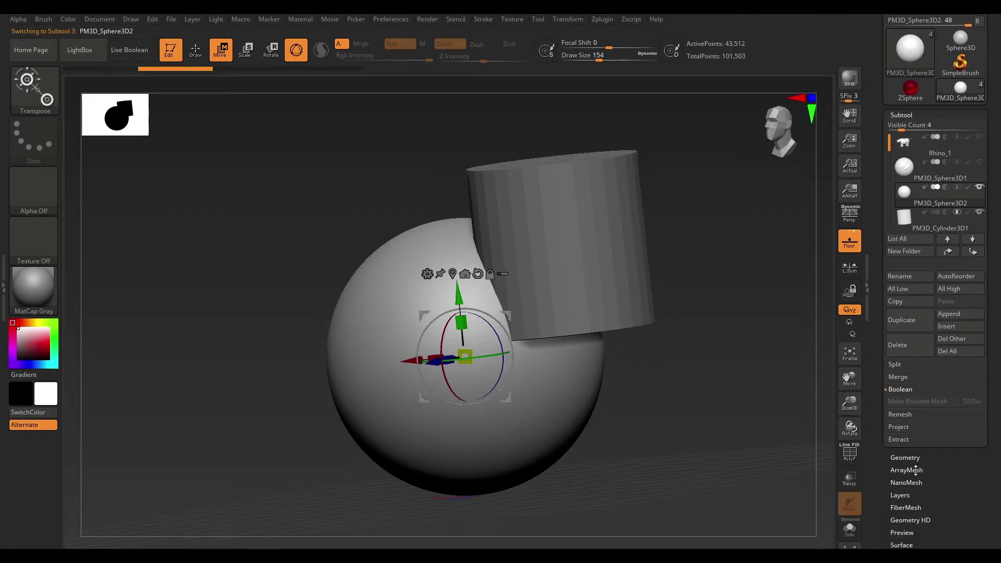
{"action": "left_click_drag", "start_coordinate": [950, 482], "coordinate": [926, 402]}
{"action": "left_click", "coordinate": [911, 377]}
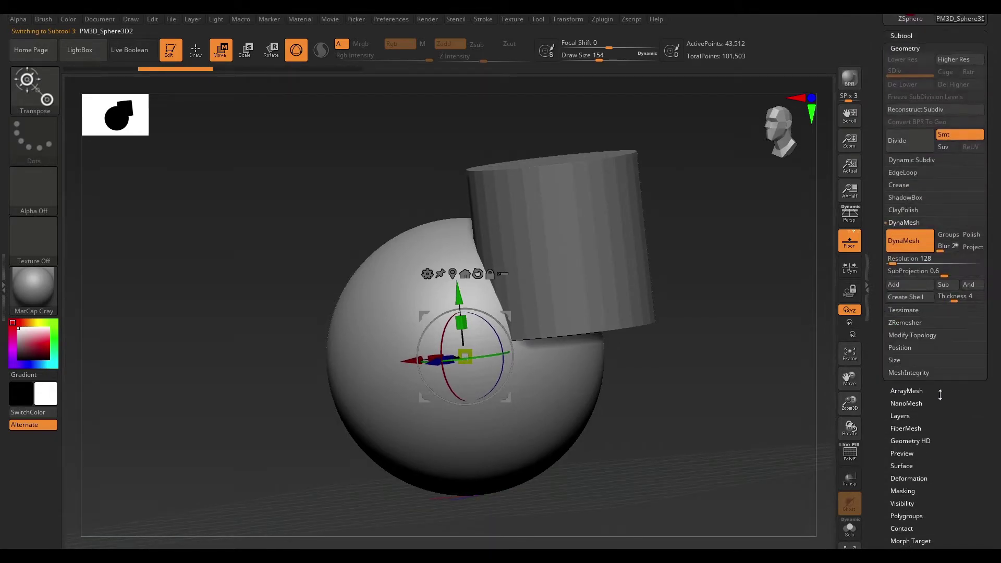
{"action": "left_click_drag", "start_coordinate": [934, 313], "coordinate": [939, 444]}
{"action": "left_click", "coordinate": [903, 165]}
Turn on Live Boolean and make a Boolean mesh from the intersection of the sphere and cylinder.
{"action": "left_click", "coordinate": [131, 56]}
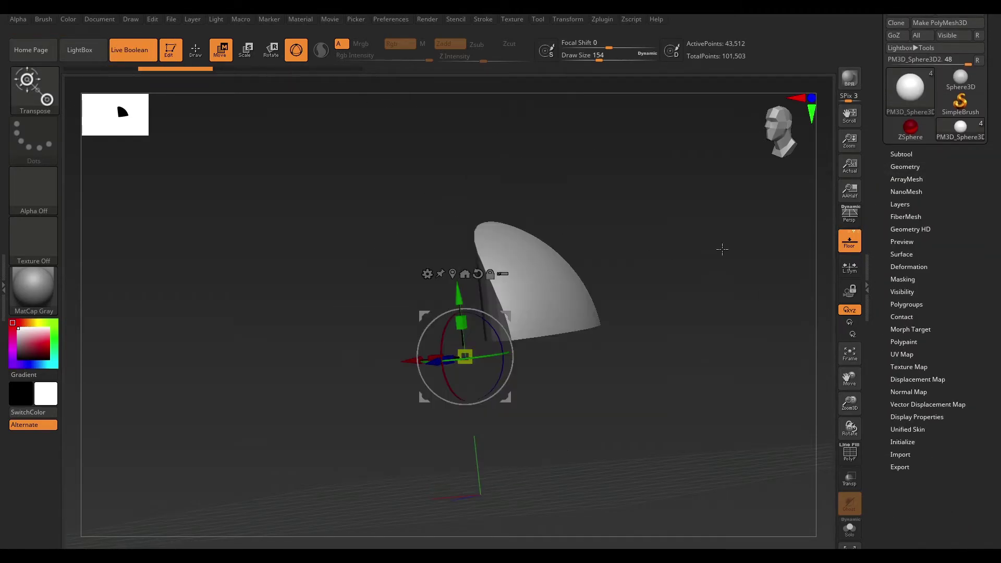
{"action": "left_click_drag", "start_coordinate": [722, 249], "coordinate": [721, 271]}
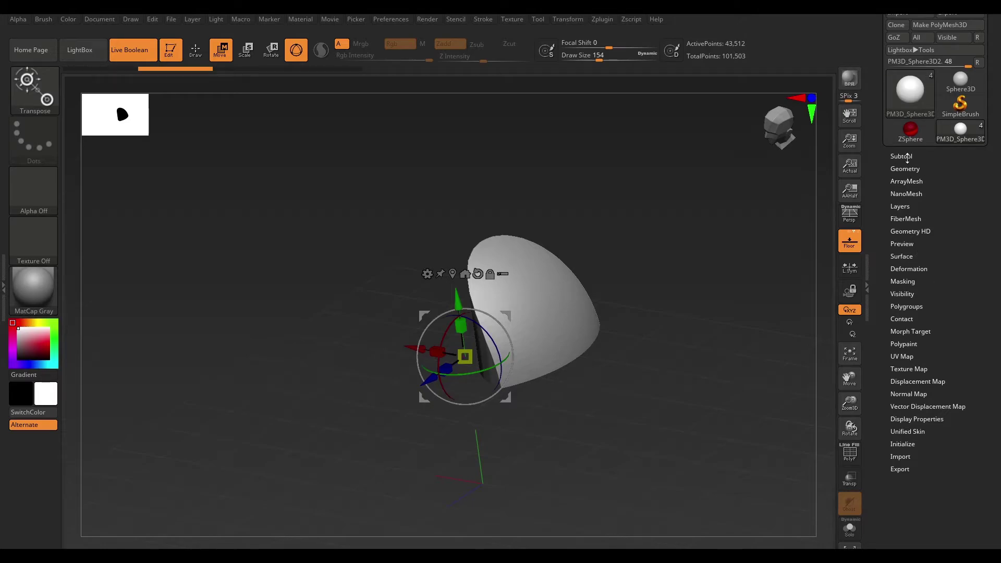
{"action": "left_click", "coordinate": [902, 154]}
{"action": "scroll", "coordinate": [996, 271], "scroll_direction": "down", "scroll_amount": 1}
{"action": "scroll", "coordinate": [996, 271], "scroll_direction": "down", "scroll_amount": 3}
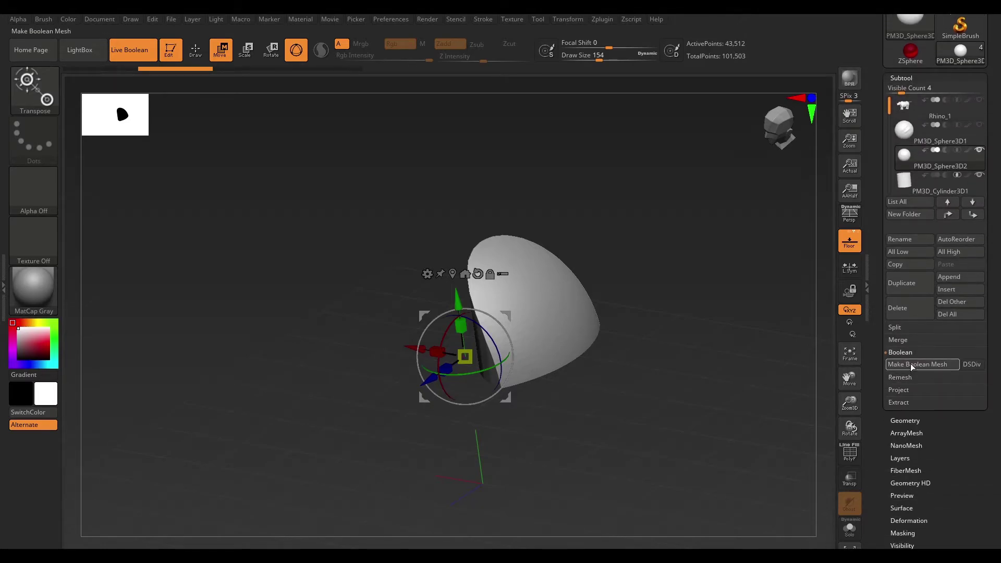
{"action": "left_click", "coordinate": [918, 364]}
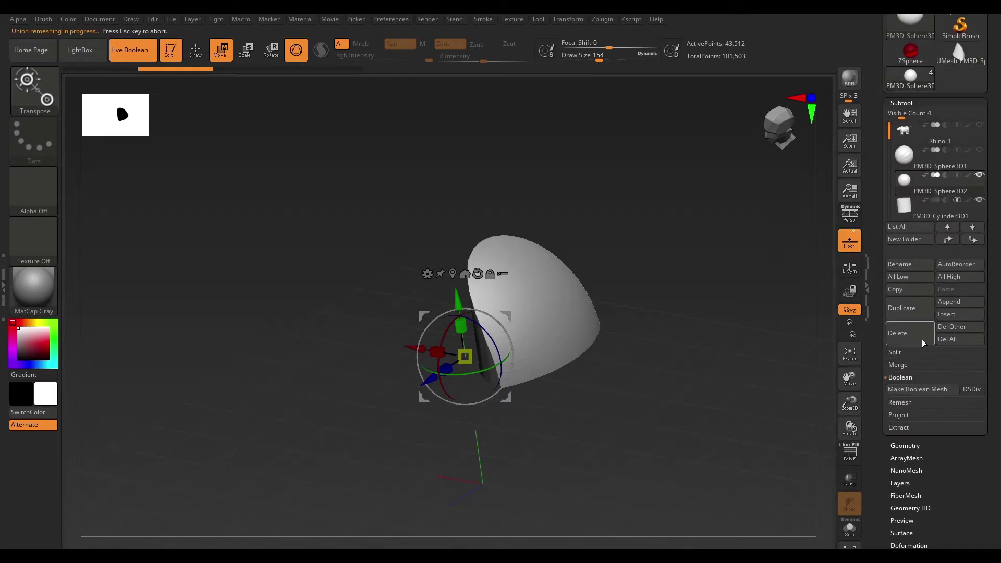
Append the generated Boolean mesh UMesh_PM3D_Sphere3D2 as a new subtool.
{"action": "left_click_drag", "start_coordinate": [996, 188], "coordinate": [996, 326]}
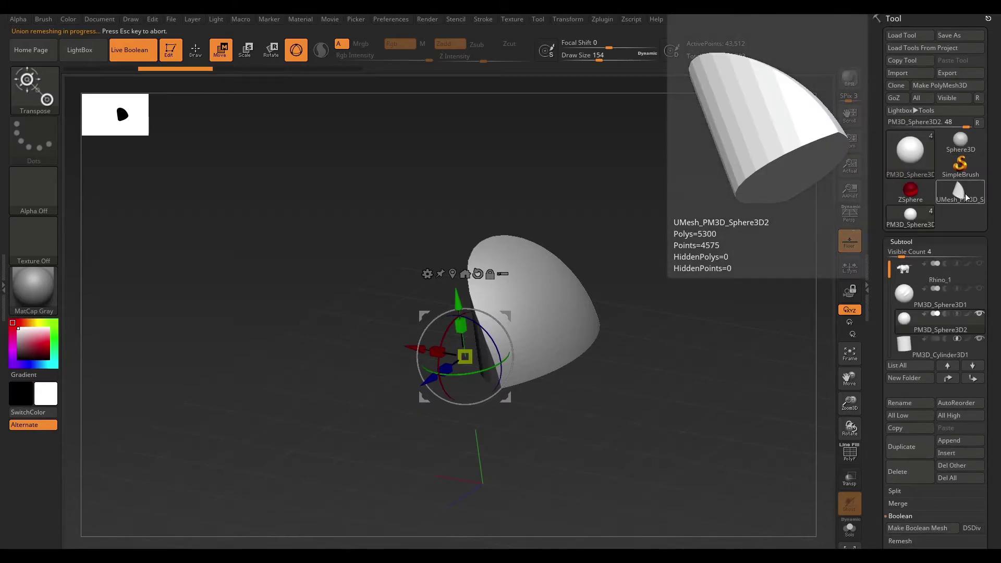
{"action": "left_click_drag", "start_coordinate": [711, 339], "coordinate": [801, 318], "text": "shift"}
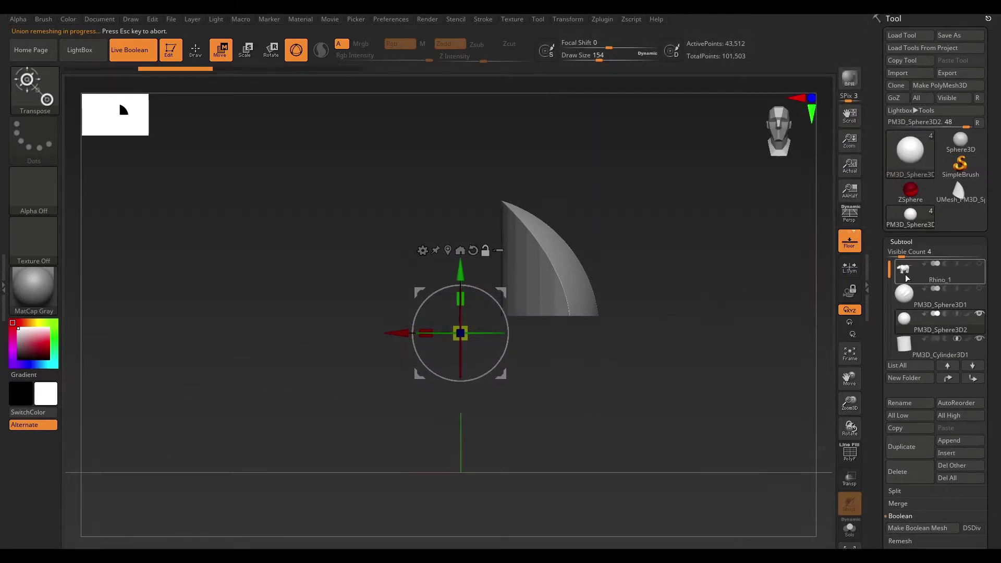
{"action": "scroll", "coordinate": [950, 336], "scroll_direction": "down", "scroll_amount": 2}
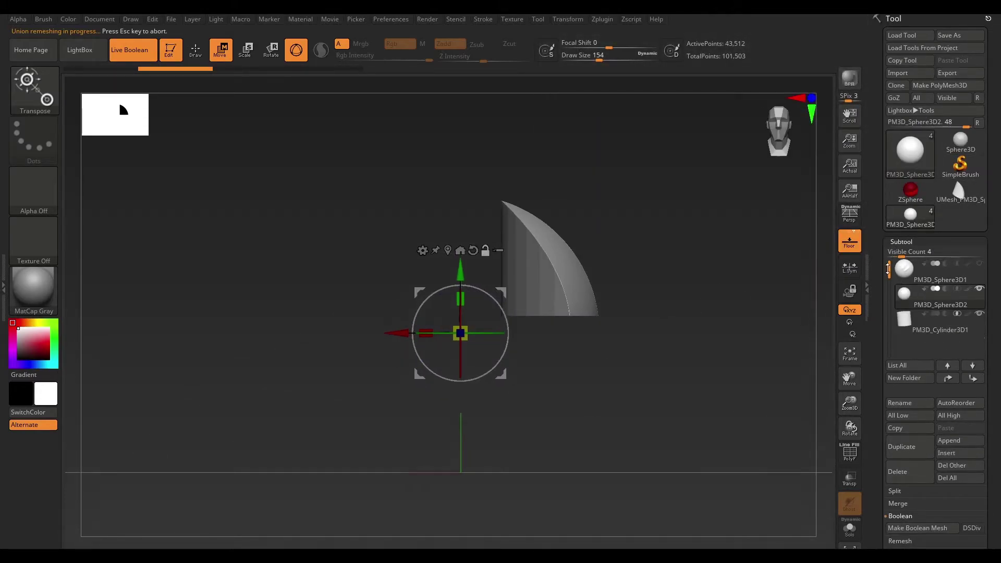
{"action": "left_click", "coordinate": [944, 440]}
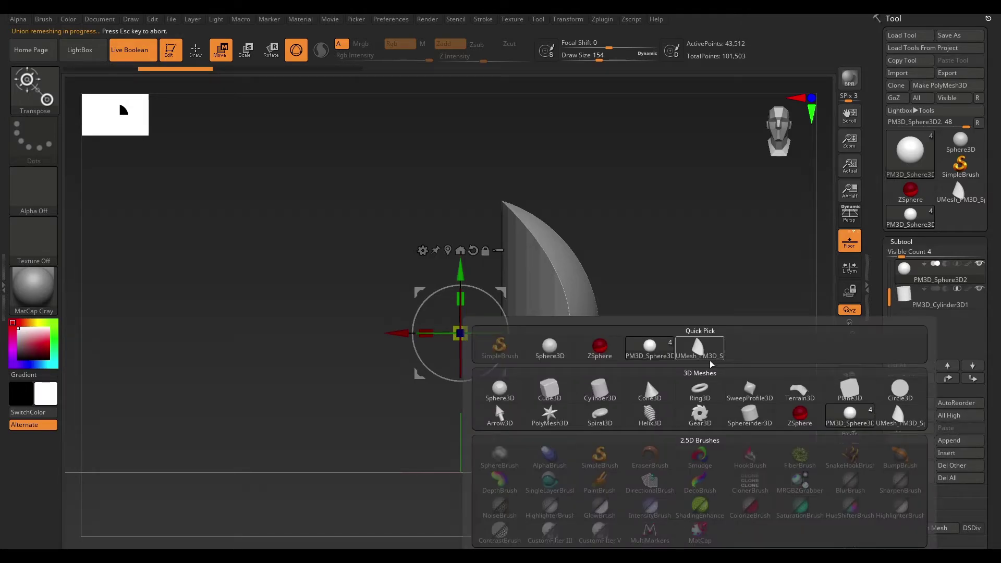
{"action": "left_click", "coordinate": [710, 361]}
{"action": "left_click_drag", "start_coordinate": [712, 357], "coordinate": [888, 294]}
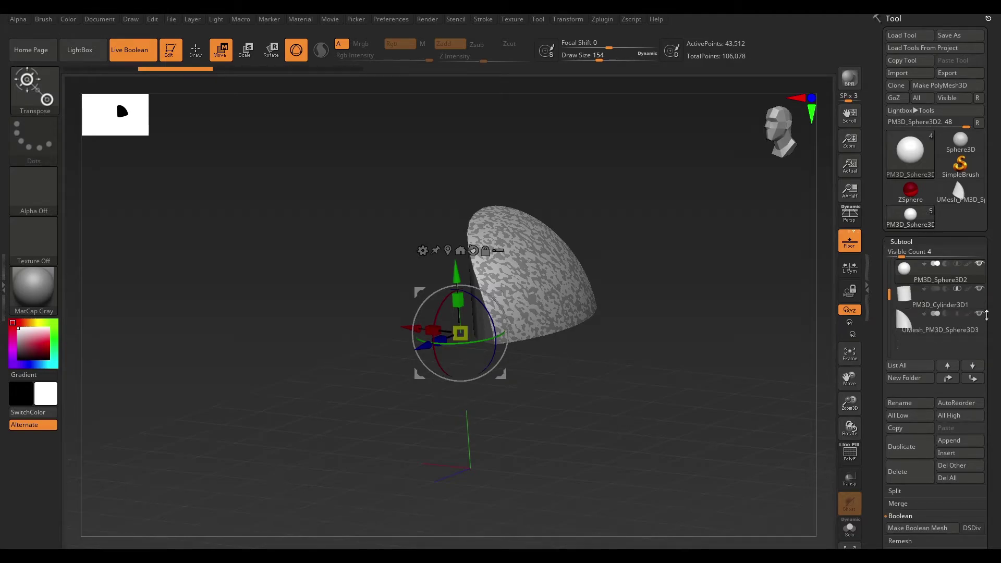
Turn off Live Boolean and hide the PM3D_Cylinder3D1 subtool.
{"action": "left_click_drag", "start_coordinate": [681, 261], "coordinate": [789, 206]}
{"action": "left_click", "coordinate": [158, 55]}
{"action": "left_click_drag", "start_coordinate": [672, 183], "coordinate": [697, 214]}
{"action": "left_click", "coordinate": [979, 290]}
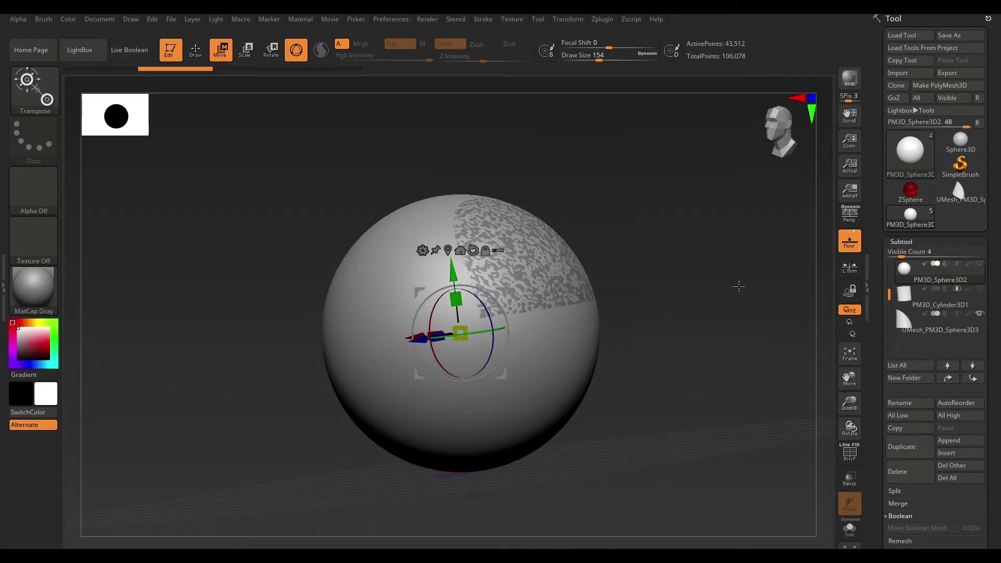
Make the appended Boolean mesh the active subtool and return to Draw mode.
{"action": "left_click", "coordinate": [949, 331]}
{"action": "mouse_move", "coordinate": [648, 261]}
{"action": "left_mouse_down"}
{"action": "mouse_move", "coordinate": [697, 286]}
{"action": "mouse_move", "coordinate": [633, 361]}
{"action": "mouse_move", "coordinate": [670, 313]}
{"action": "mouse_move", "coordinate": [628, 268]}
{"action": "mouse_move", "coordinate": [724, 304]}
{"action": "mouse_move", "coordinate": [692, 320]}
{"action": "mouse_move", "coordinate": [674, 279]}
{"action": "mouse_move", "coordinate": [698, 284]}
{"action": "mouse_move", "coordinate": [679, 293]}
{"action": "mouse_move", "coordinate": [655, 273]}
{"action": "left_mouse_up"}
{"action": "key", "text": "q"}
Append a ZSphere and make it the active subtool.
{"action": "left_click", "coordinate": [961, 300]}
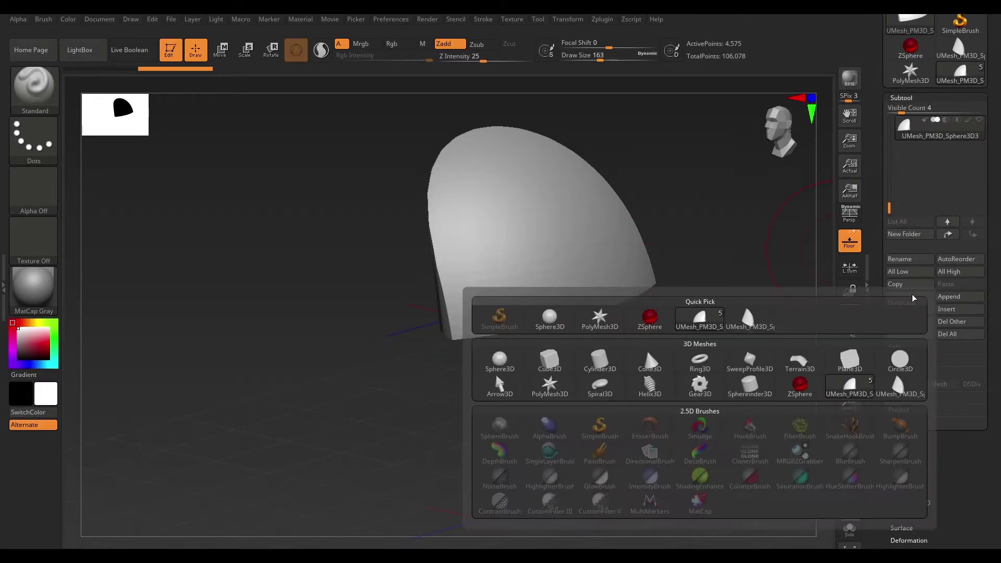
{"action": "left_click", "coordinate": [799, 387]}
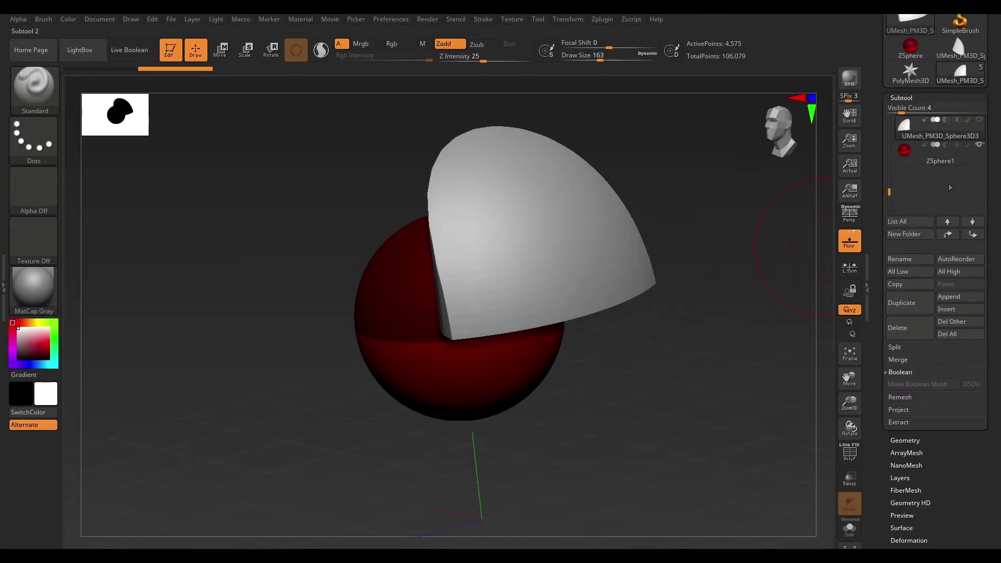
{"action": "left_click", "coordinate": [919, 154]}
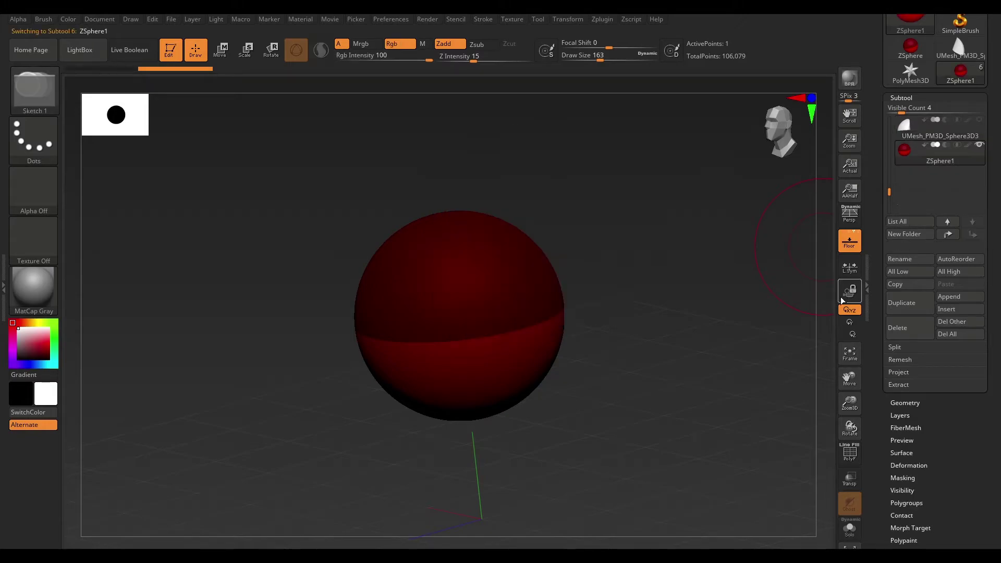
Grow a chain of progressively smaller ZSpheres diagonally upward out of the root ZSphere, using a smaller draw size.
{"action": "mouse_move", "coordinate": [592, 197]}
{"action": "left_mouse_down"}
{"action": "mouse_move", "coordinate": [608, 208]}
{"action": "mouse_move", "coordinate": [535, 218]}
{"action": "mouse_move", "coordinate": [619, 193]}
{"action": "left_mouse_up"}
{"action": "key", "text": "space"}
{"action": "key", "text": "space"}
{"action": "left_click", "coordinate": [583, 186]}
{"action": "left_click_drag", "start_coordinate": [677, 219], "coordinate": [721, 259]}
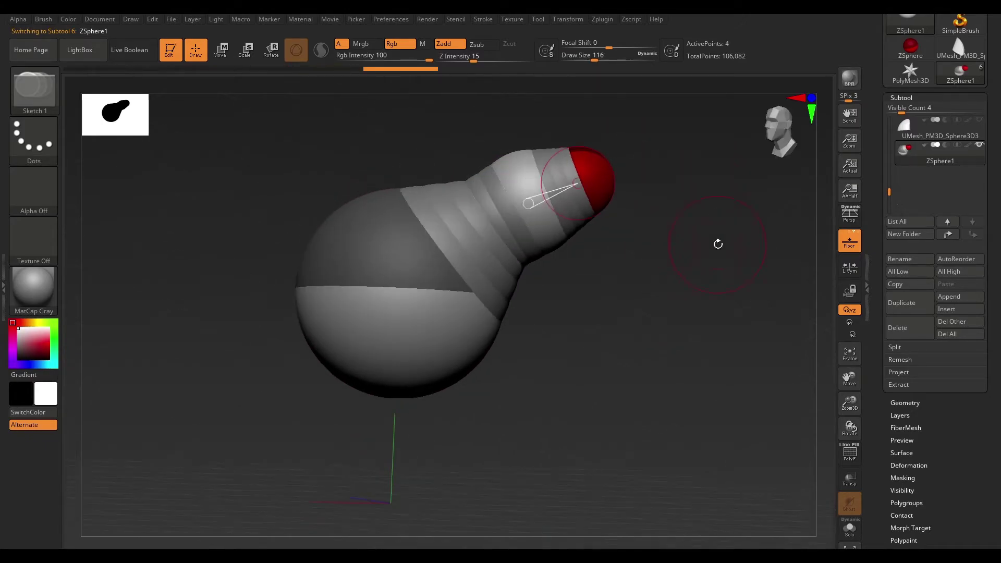
Preview the ZSphere chain's adaptive skin and make an adaptive skin mesh from it.
{"action": "scroll", "coordinate": [920, 410], "scroll_direction": "down", "scroll_amount": 5}
{"action": "left_click", "coordinate": [917, 392]}
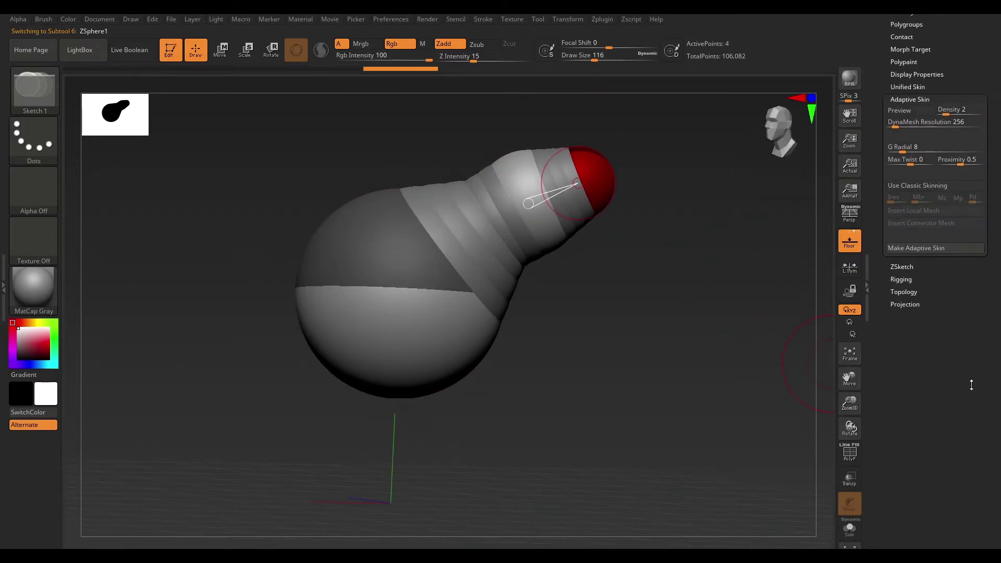
{"action": "left_click", "coordinate": [909, 264]}
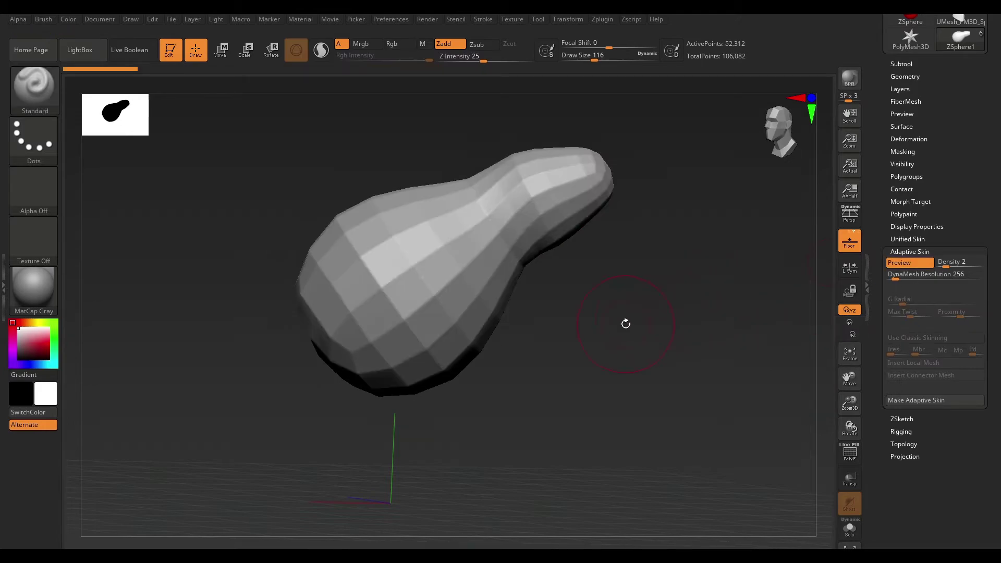
{"action": "left_click_drag", "start_coordinate": [554, 303], "coordinate": [679, 319]}
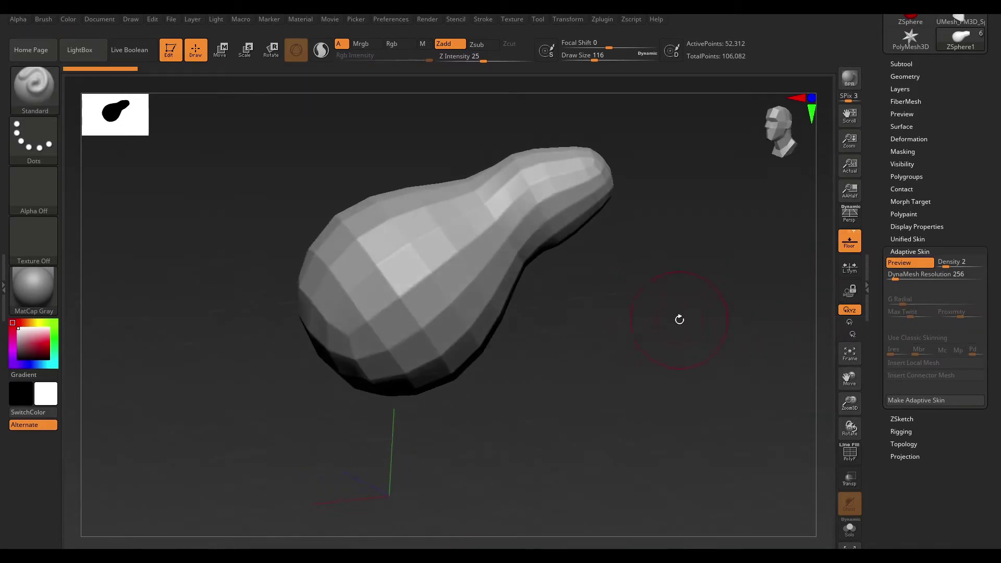
{"action": "left_click", "coordinate": [921, 399]}
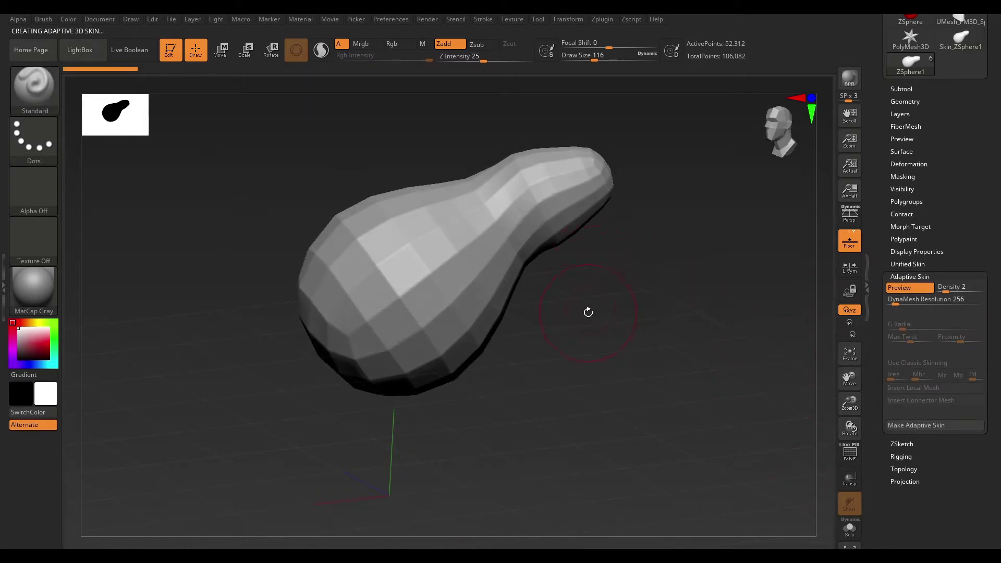
Sculpt a few raised strokes with the Standard brush on the rounded body of the adaptive skin preview.
{"action": "left_click_drag", "start_coordinate": [587, 313], "coordinate": [541, 306]}
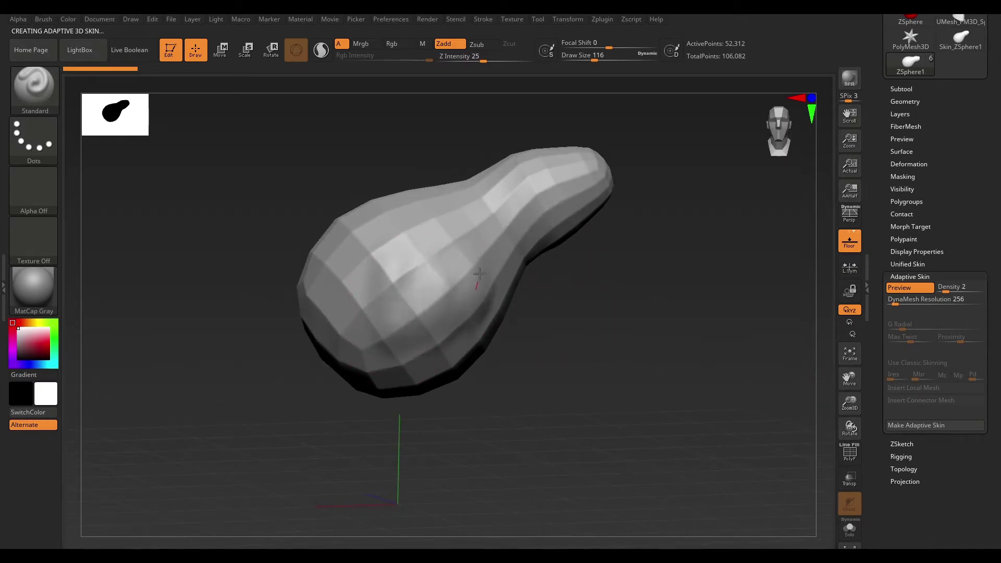
{"action": "left_click_drag", "start_coordinate": [481, 266], "coordinate": [482, 263]}
{"action": "mouse_move", "coordinate": [548, 317]}
{"action": "left_mouse_down"}
{"action": "mouse_move", "coordinate": [585, 346]}
{"action": "mouse_move", "coordinate": [525, 299]}
{"action": "left_mouse_up"}
{"action": "mouse_move", "coordinate": [371, 241]}
{"action": "left_mouse_down"}
{"action": "mouse_move", "coordinate": [386, 275]}
{"action": "mouse_move", "coordinate": [368, 325]}
{"action": "left_mouse_up"}
{"action": "left_click_drag", "start_coordinate": [479, 253], "coordinate": [484, 251]}
{"action": "left_click_drag", "start_coordinate": [623, 266], "coordinate": [666, 314], "text": "alt"}
Append the Skin_ZSphere1 mesh as a subtool, make it active and inspect it from several sides.
{"action": "left_click_drag", "start_coordinate": [968, 176], "coordinate": [943, 240]}
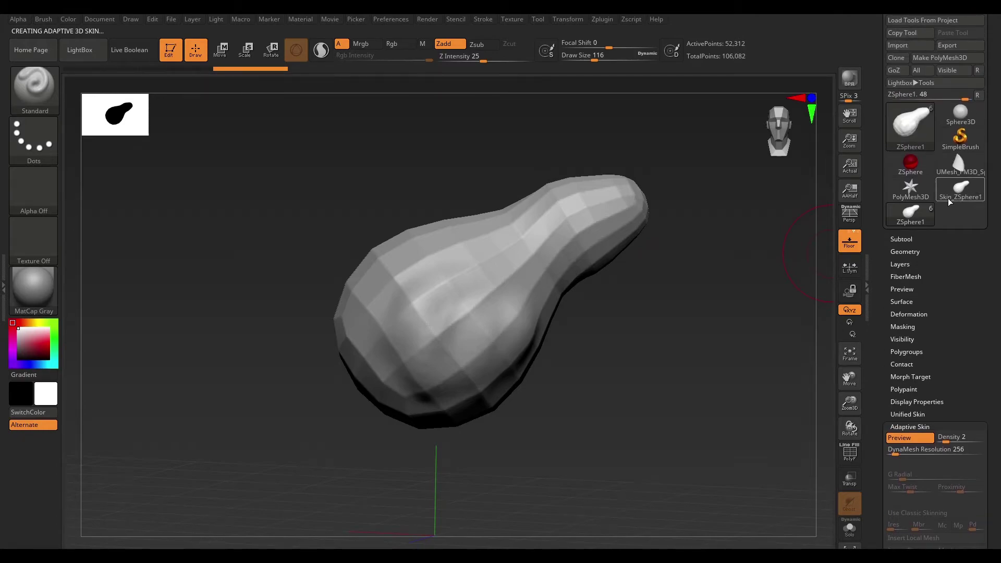
{"action": "mouse_move", "coordinate": [946, 198]}
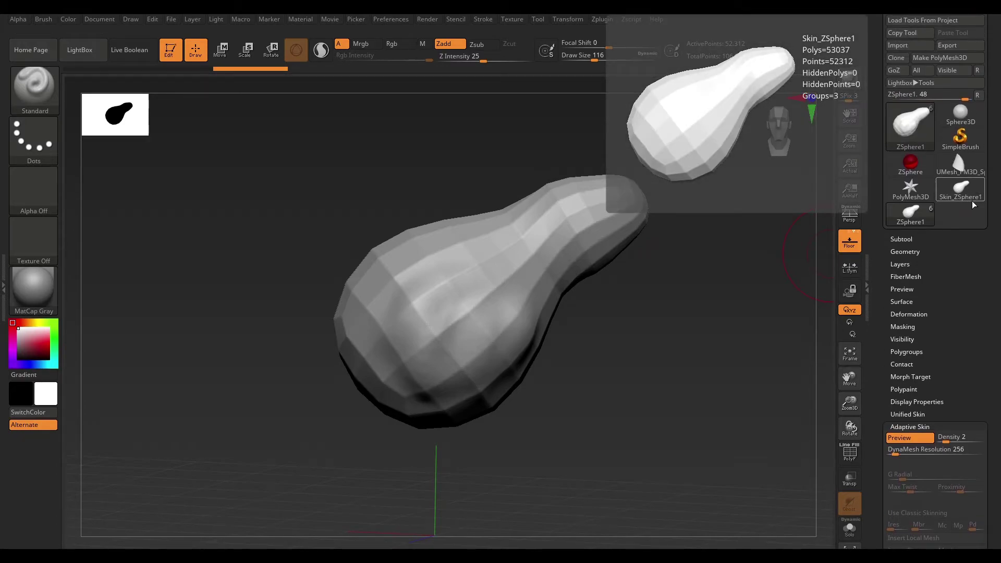
{"action": "left_click_drag", "start_coordinate": [937, 252], "coordinate": [937, 231]}
{"action": "left_click", "coordinate": [912, 220]}
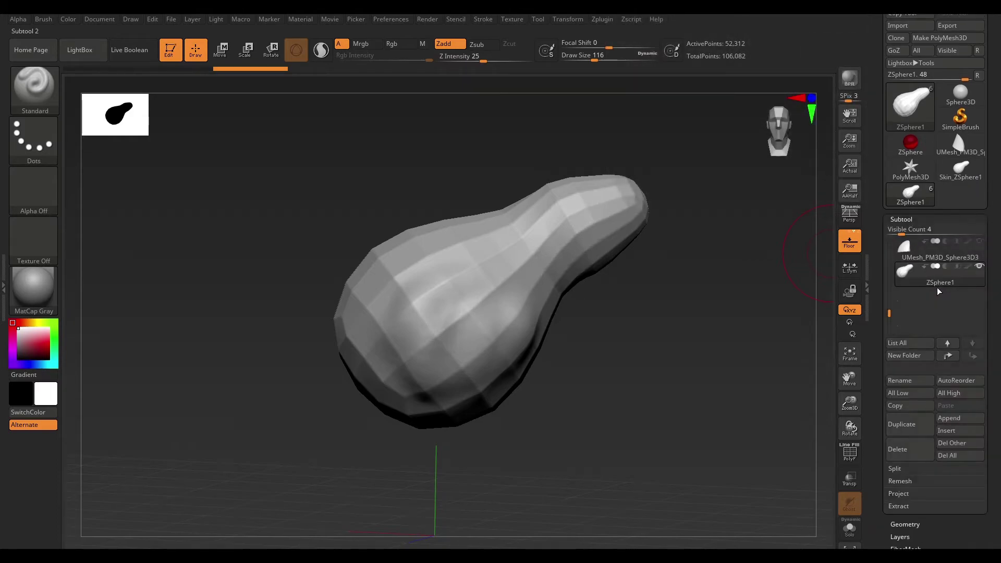
{"action": "left_click_drag", "start_coordinate": [998, 299], "coordinate": [941, 237]}
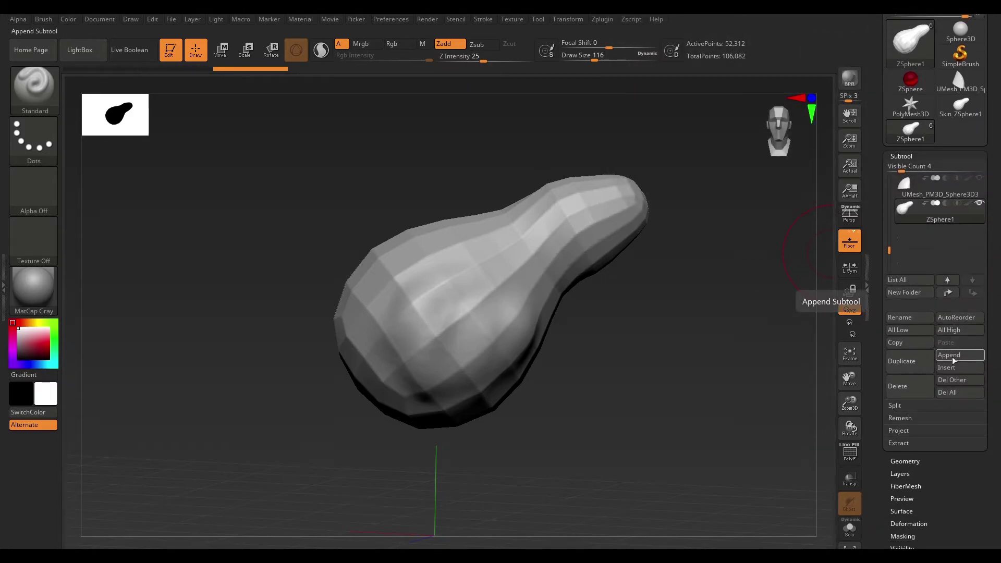
{"action": "left_click", "coordinate": [948, 355]}
{"action": "left_click", "coordinate": [800, 324]}
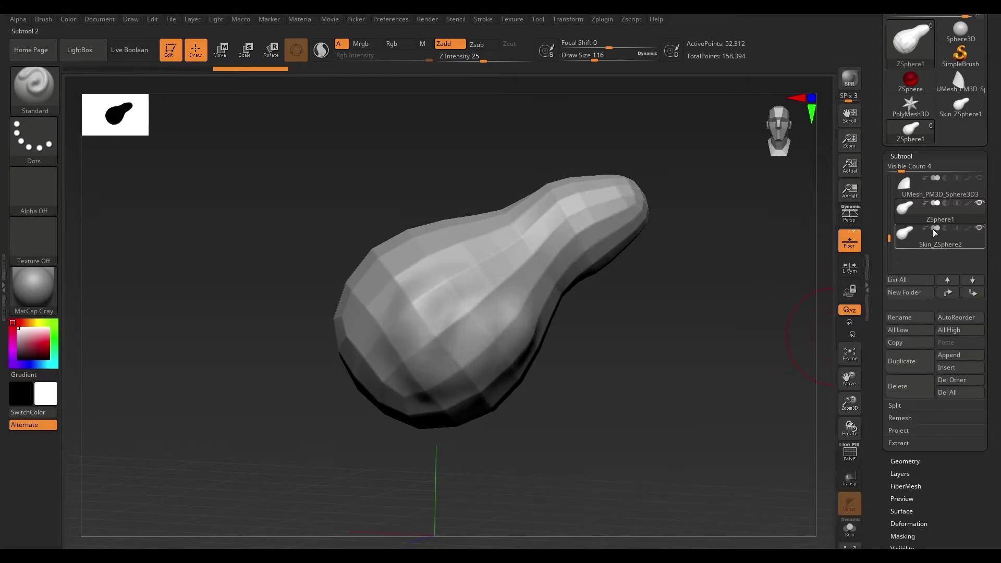
{"action": "left_click", "coordinate": [907, 231]}
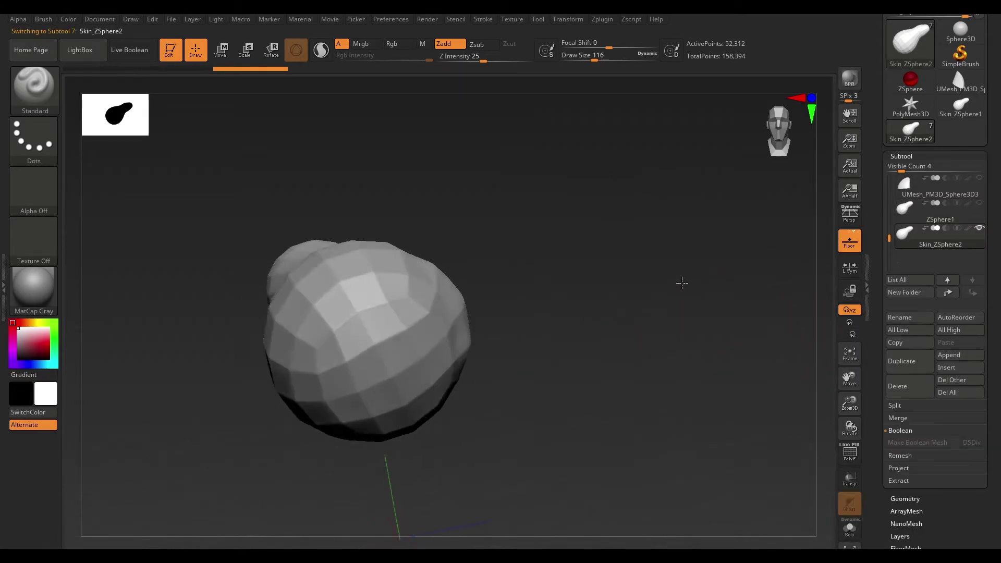
{"action": "left_click_drag", "start_coordinate": [676, 285], "coordinate": [638, 339]}
{"action": "left_click_drag", "start_coordinate": [697, 308], "coordinate": [737, 292]}
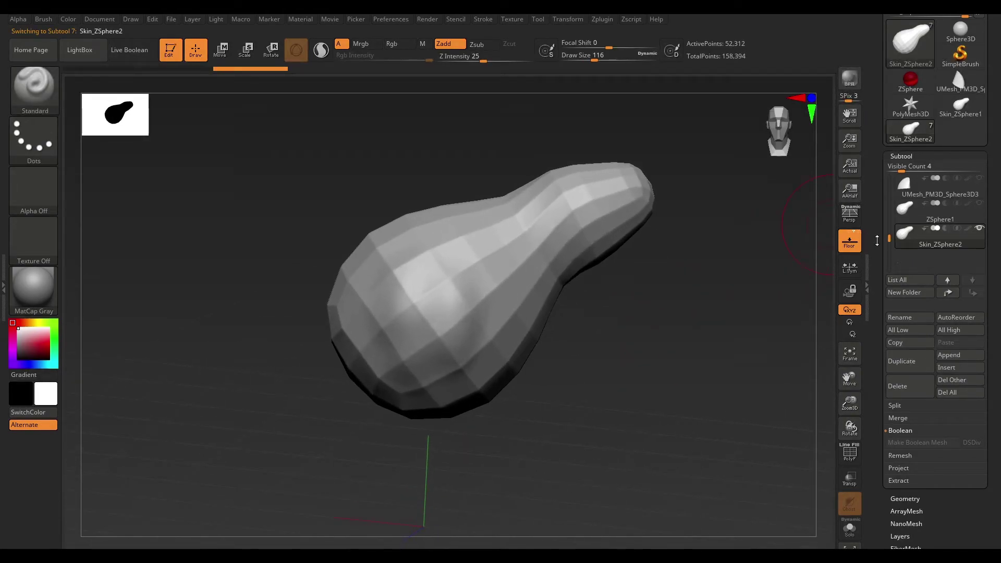
Show PM3D_Sphere3D2 and make it the active subtool, leaving PM3D_Sphere3D1 hidden.
{"action": "left_click_drag", "start_coordinate": [889, 237], "coordinate": [889, 175]}
{"action": "left_click", "coordinate": [979, 203]}
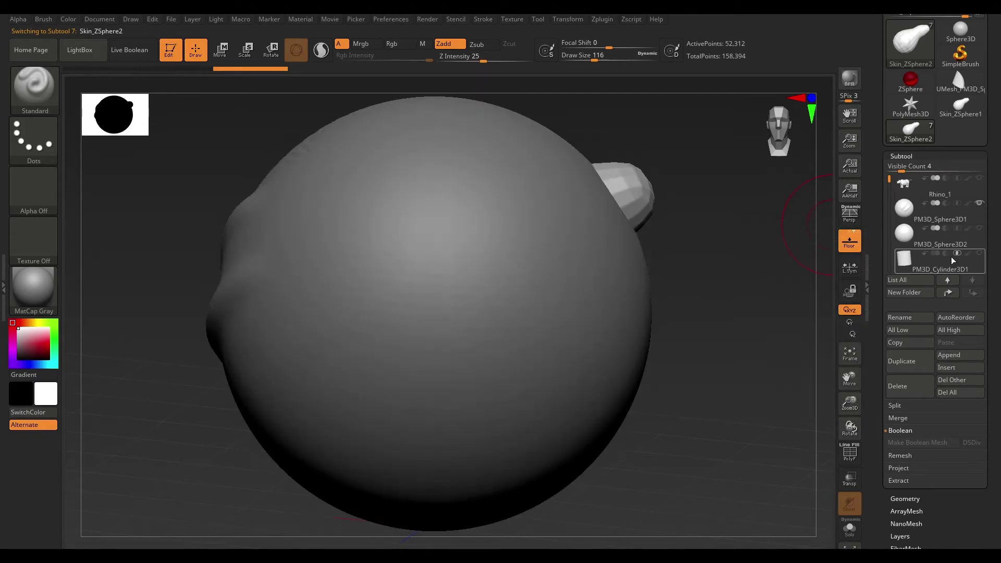
{"action": "left_click", "coordinate": [978, 205]}
{"action": "left_click", "coordinate": [978, 229]}
{"action": "left_click_drag", "start_coordinate": [889, 179], "coordinate": [881, 235]}
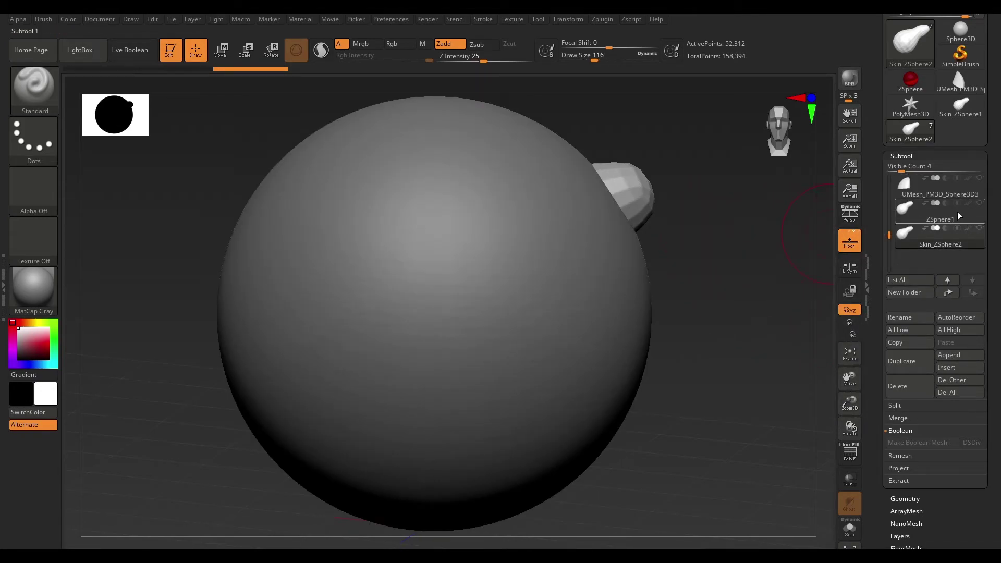
{"action": "left_click_drag", "start_coordinate": [887, 223], "coordinate": [886, 178]}
{"action": "left_click", "coordinate": [621, 227], "text": "alt"}
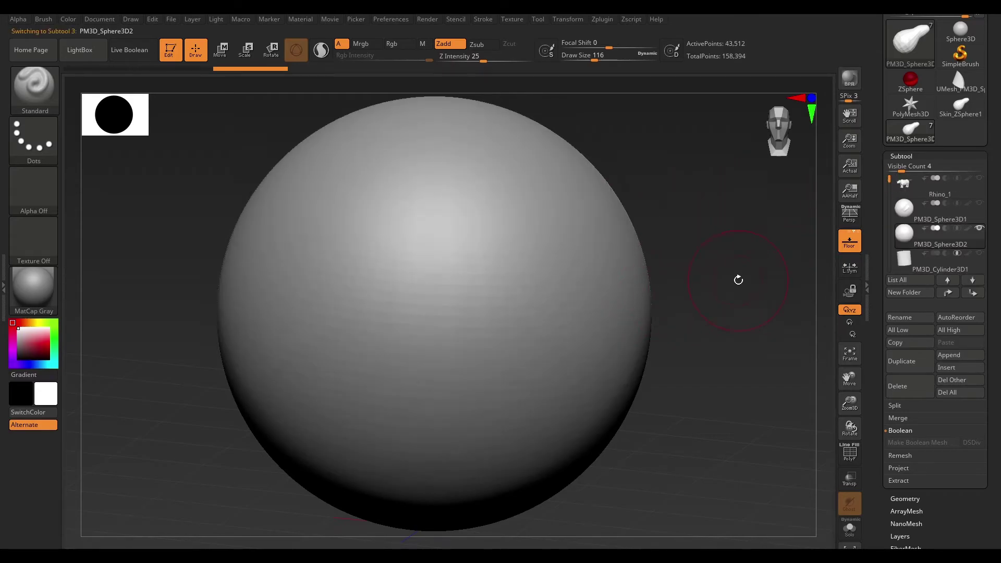
Set the Standard brush to Rgb painting with Zadd off, and show the PM3D_Cylinder3D1 subtool.
{"action": "left_click_drag", "start_coordinate": [735, 277], "coordinate": [704, 270]}
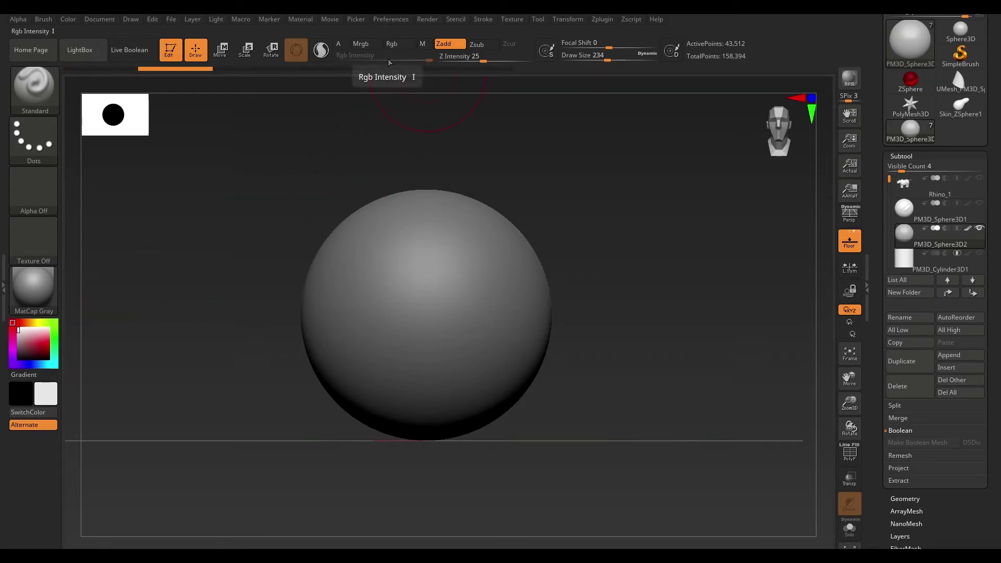
{"action": "left_click", "coordinate": [392, 44]}
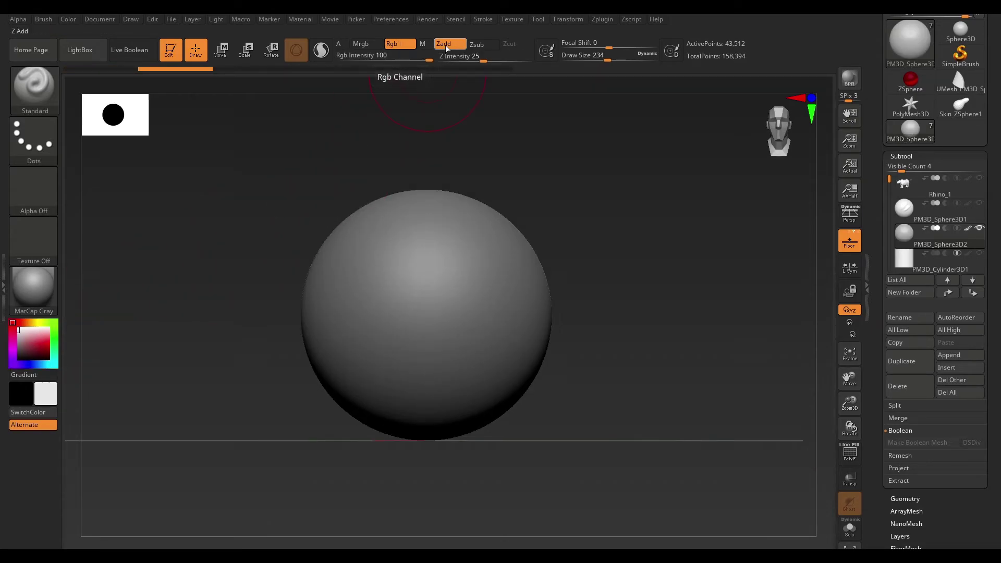
{"action": "left_click", "coordinate": [449, 43]}
{"action": "left_click", "coordinate": [979, 254]}
{"action": "left_click_drag", "start_coordinate": [679, 251], "coordinate": [690, 268]}
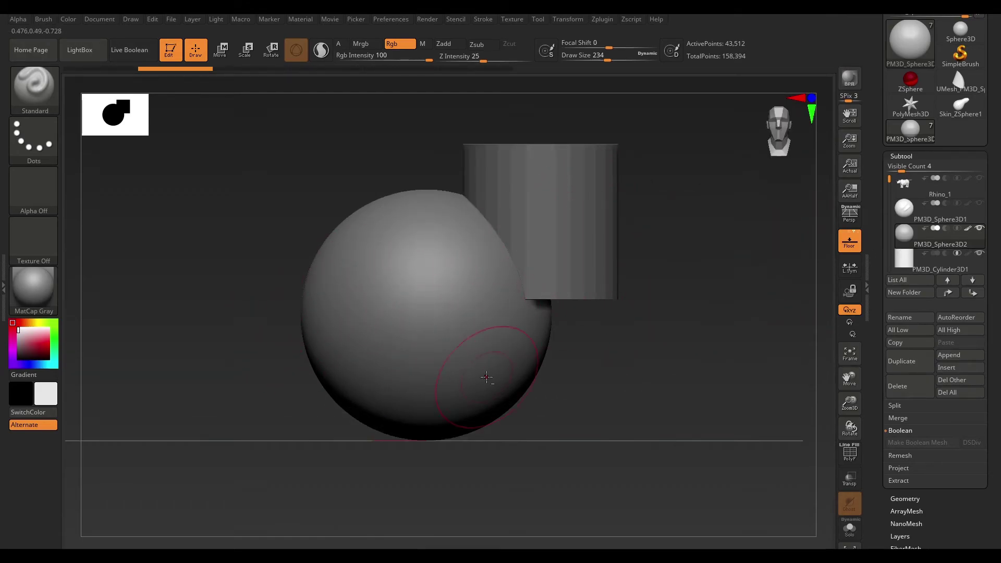
Choose a red colour and paint a large patch on the front of PM3D_Sphere3D2 from several view angles.
{"action": "left_click_drag", "start_coordinate": [608, 355], "coordinate": [579, 379]}
{"action": "left_click", "coordinate": [40, 344]}
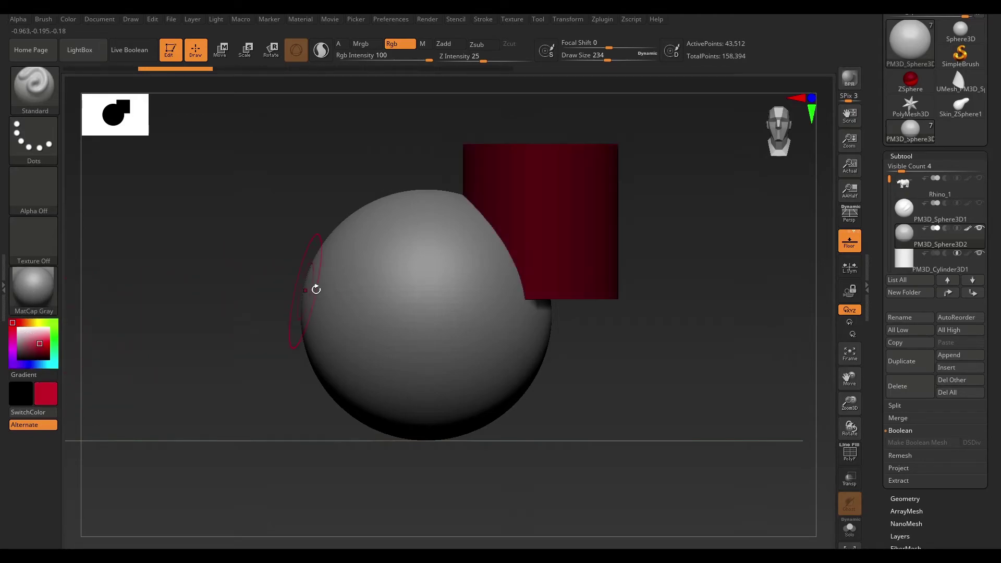
{"action": "mouse_move", "coordinate": [418, 297]}
{"action": "left_mouse_down"}
{"action": "mouse_move", "coordinate": [427, 292]}
{"action": "mouse_move", "coordinate": [348, 312]}
{"action": "left_mouse_up"}
{"action": "right_click_drag", "start_coordinate": [367, 307], "coordinate": [480, 344]}
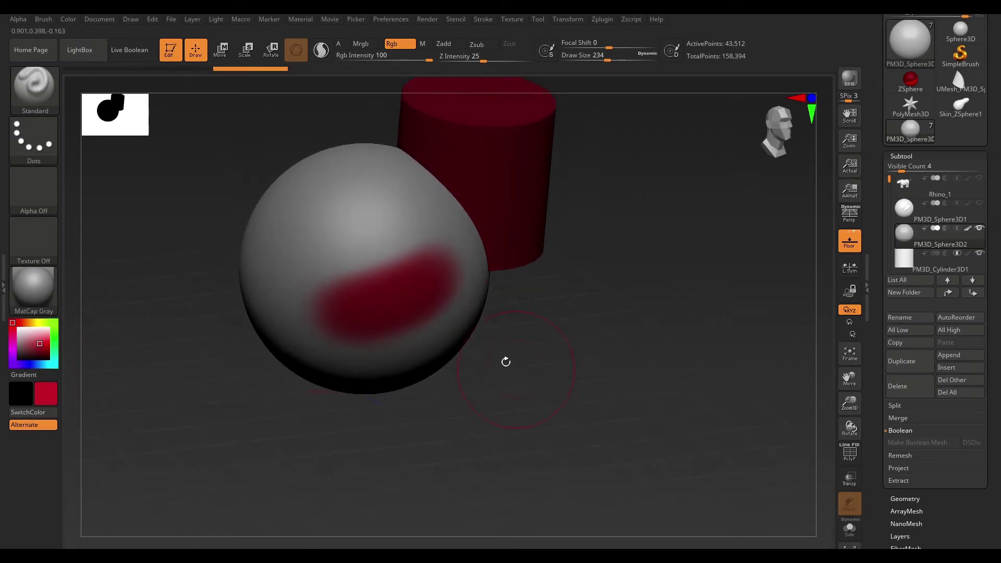
{"action": "mouse_move", "coordinate": [401, 286]}
{"action": "left_mouse_down"}
{"action": "mouse_move", "coordinate": [318, 297]}
{"action": "mouse_move", "coordinate": [317, 273]}
{"action": "mouse_move", "coordinate": [423, 290]}
{"action": "left_mouse_up"}
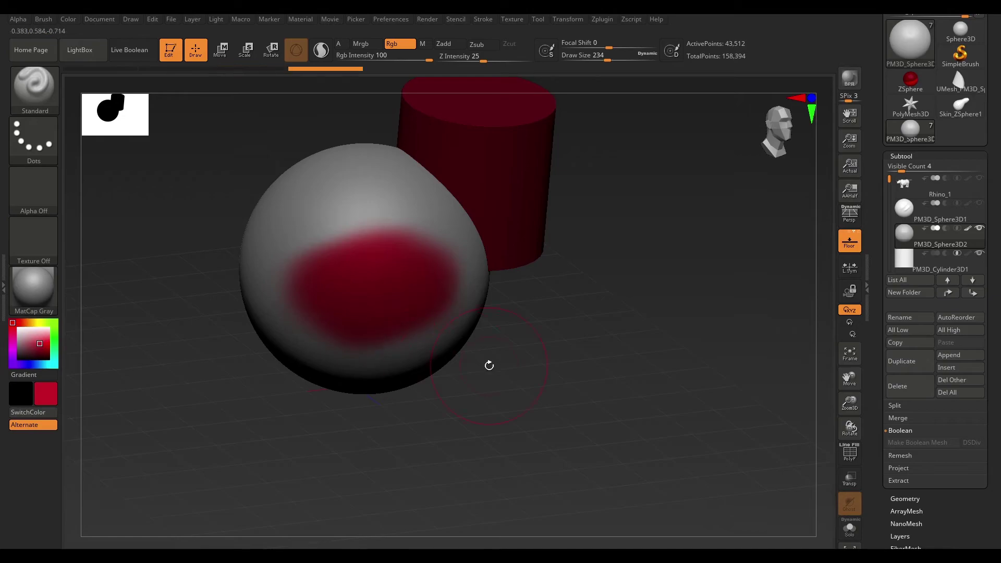
{"action": "left_click_drag", "start_coordinate": [509, 364], "coordinate": [530, 326], "text": "shift"}
{"action": "mouse_move", "coordinate": [384, 330]}
{"action": "left_mouse_down"}
{"action": "mouse_move", "coordinate": [372, 237]}
{"action": "mouse_move", "coordinate": [342, 290]}
{"action": "left_mouse_up"}
{"action": "left_click_drag", "start_coordinate": [554, 428], "coordinate": [594, 368]}
{"action": "mouse_move", "coordinate": [427, 349]}
{"action": "left_mouse_down"}
{"action": "mouse_move", "coordinate": [417, 360]}
{"action": "mouse_move", "coordinate": [323, 339]}
{"action": "left_mouse_up"}
{"action": "mouse_move", "coordinate": [542, 385]}
{"action": "left_mouse_down"}
{"action": "mouse_move", "coordinate": [577, 424]}
{"action": "mouse_move", "coordinate": [542, 391]}
{"action": "left_mouse_up"}
{"action": "mouse_move", "coordinate": [620, 358]}
{"action": "left_mouse_down"}
{"action": "mouse_move", "coordinate": [648, 373]}
{"action": "mouse_move", "coordinate": [615, 339]}
{"action": "left_mouse_up"}
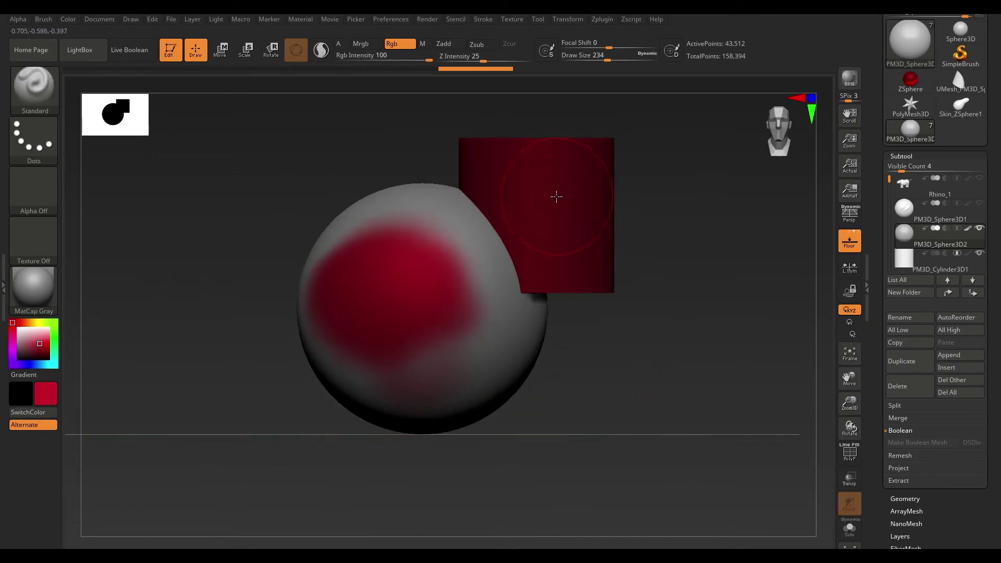
Make PM3D_Cylinder3D1 the active subtool and preview the Chalk material on the unfilled meshes.
{"action": "left_click", "coordinate": [568, 184], "text": "alt"}
{"action": "mouse_move", "coordinate": [591, 295]}
{"action": "left_mouse_down"}
{"action": "mouse_move", "coordinate": [638, 268]}
{"action": "mouse_move", "coordinate": [621, 254]}
{"action": "left_mouse_up"}
{"action": "left_click", "coordinate": [33, 290]}
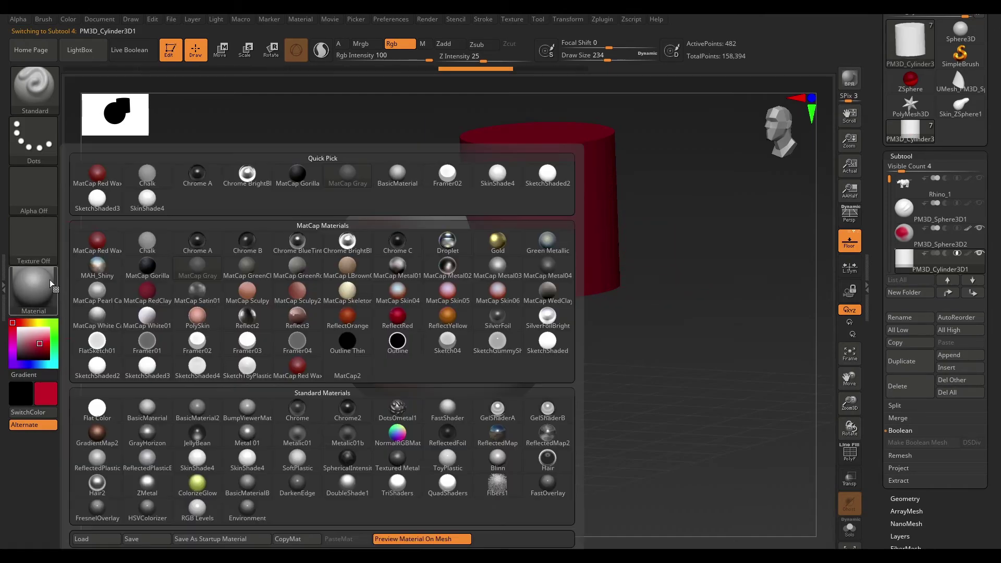
{"action": "left_click", "coordinate": [148, 249]}
{"action": "left_click_drag", "start_coordinate": [654, 209], "coordinate": [472, 324], "text": "shift"}
{"action": "left_click_drag", "start_coordinate": [621, 306], "coordinate": [380, 297]}
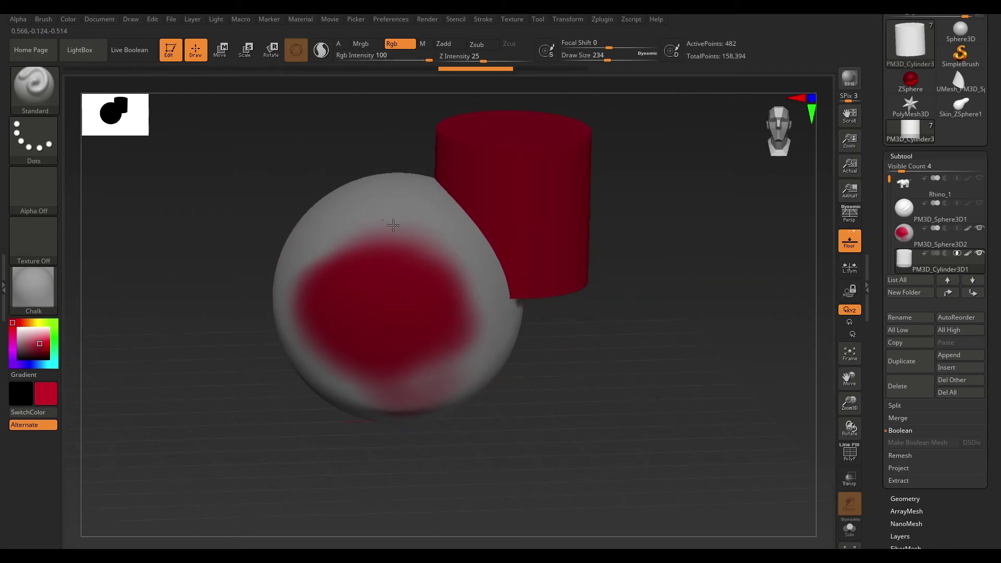
{"action": "left_click_drag", "start_coordinate": [410, 234], "coordinate": [484, 467]}
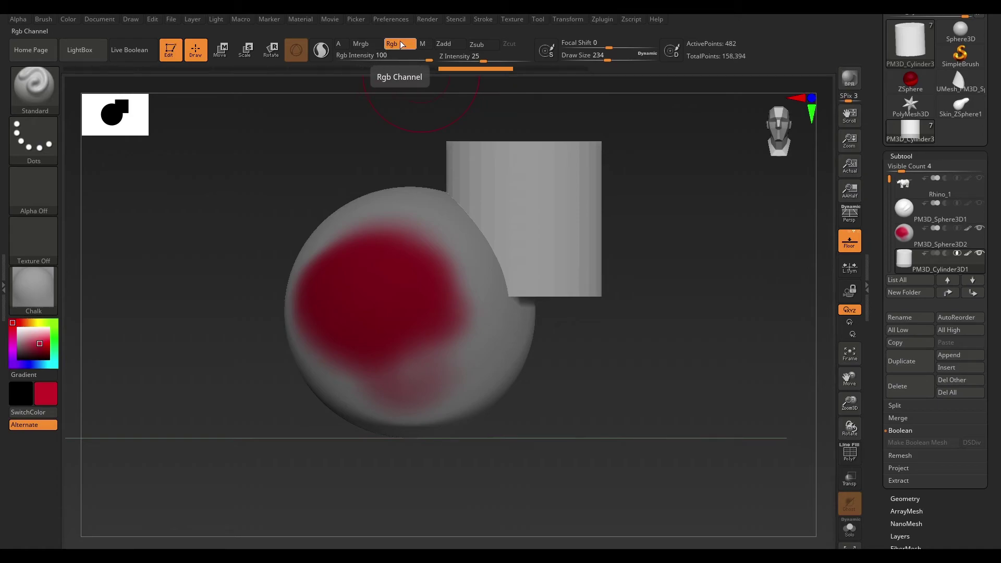
Switch the brush to Mrgb, make PM3D_Sphere3D2 active and select the MatCap Gray material.
{"action": "left_click", "coordinate": [367, 43]}
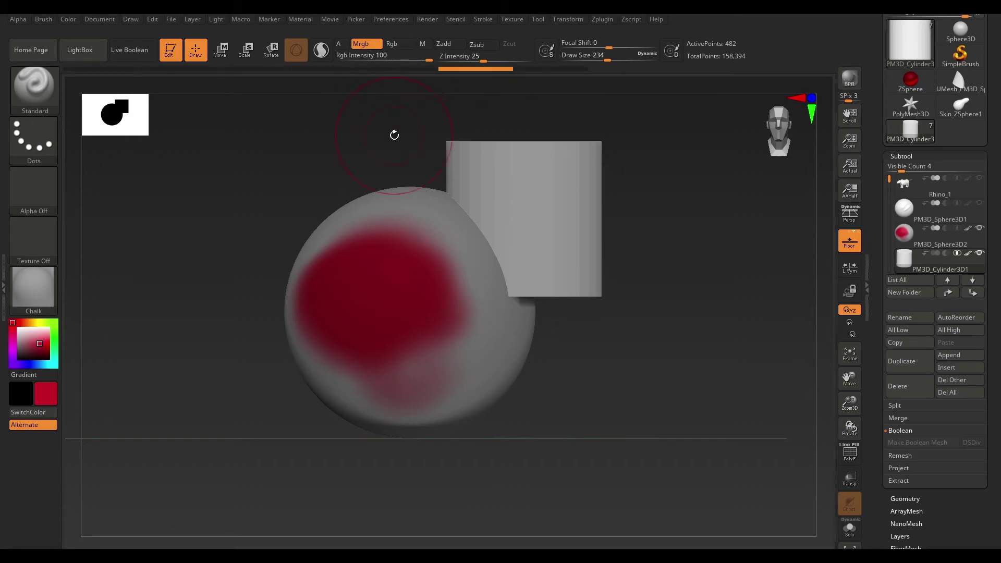
{"action": "left_click", "coordinate": [381, 241], "text": "alt"}
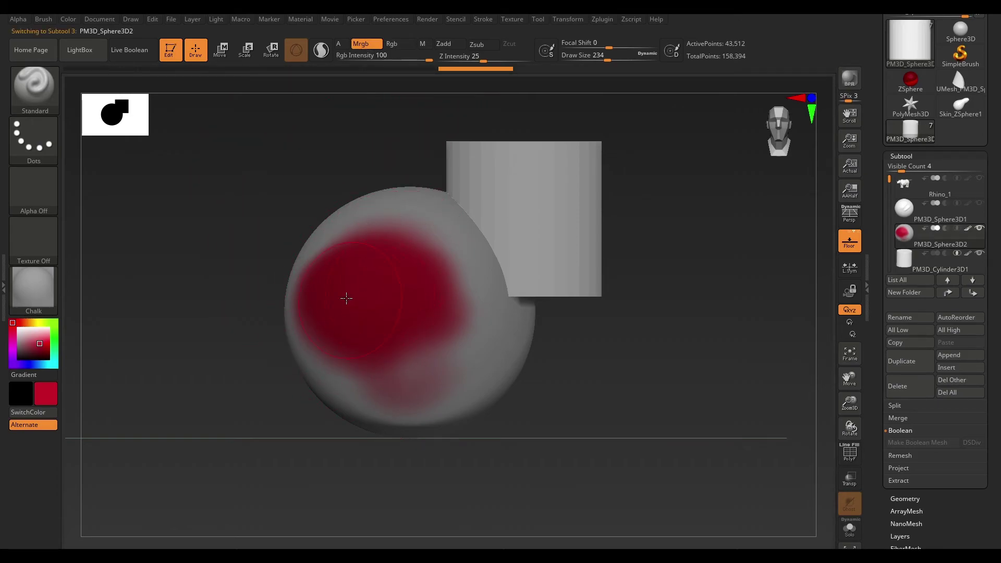
{"action": "mouse_move", "coordinate": [278, 178]}
{"action": "left_mouse_down"}
{"action": "mouse_move", "coordinate": [302, 221]}
{"action": "mouse_move", "coordinate": [277, 177]}
{"action": "left_mouse_up"}
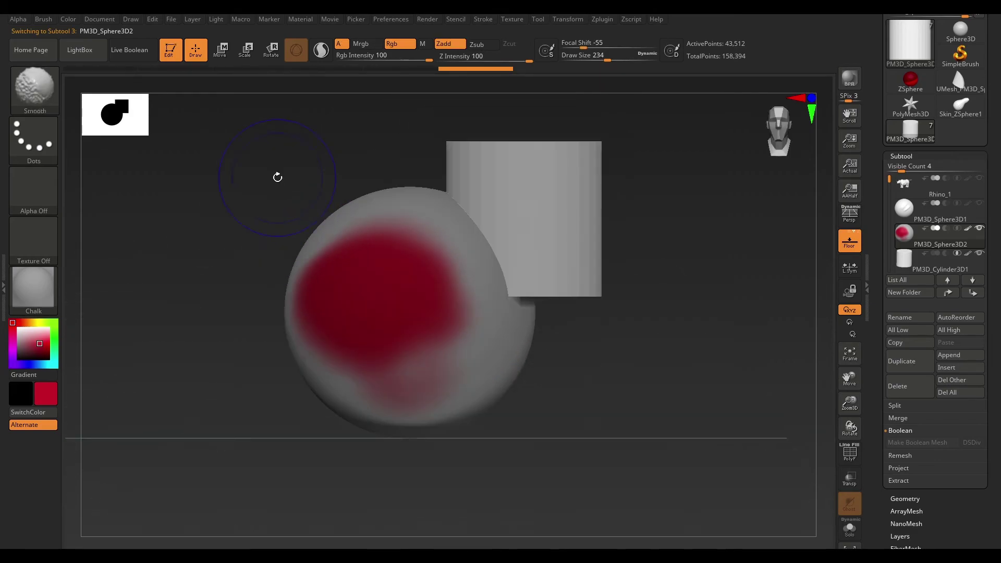
{"action": "left_click", "coordinate": [40, 299]}
{"action": "left_click", "coordinate": [228, 275]}
{"action": "left_click_drag", "start_coordinate": [362, 179], "coordinate": [219, 212]}
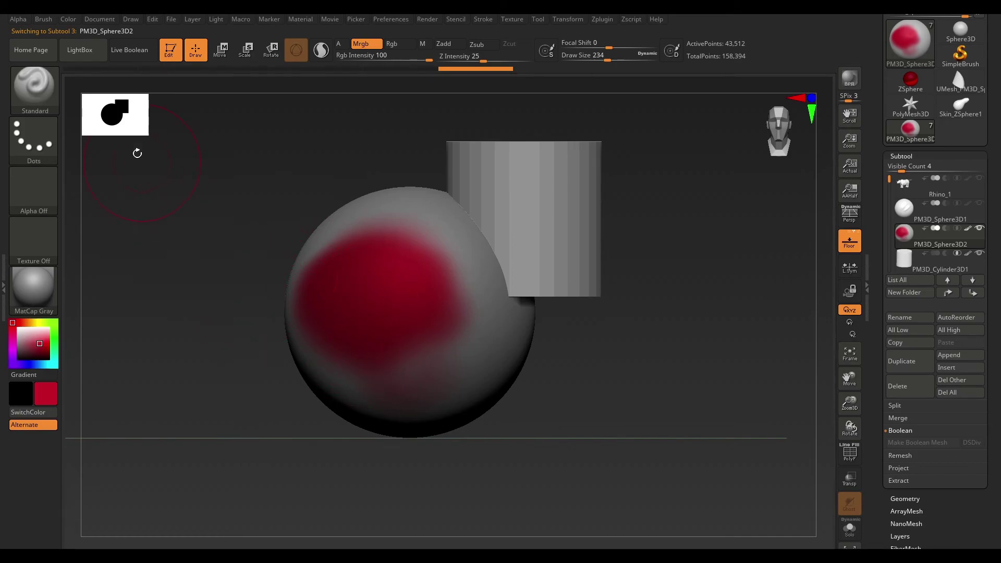
Fill all of PM3D_Sphere3D2 with the current red colour and MatCap Gray material using FillObject.
{"action": "left_click", "coordinate": [72, 20]}
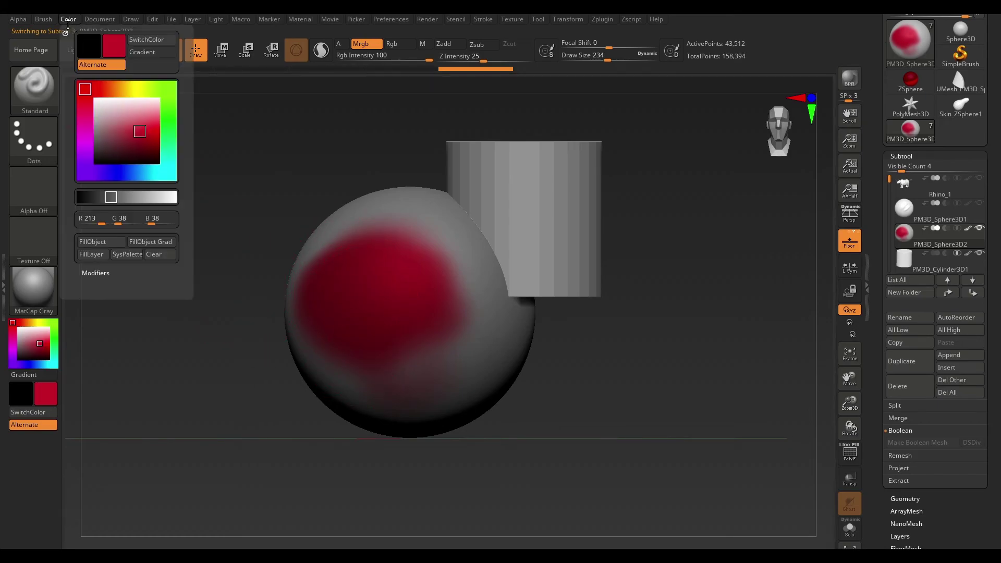
{"action": "left_click", "coordinate": [94, 242]}
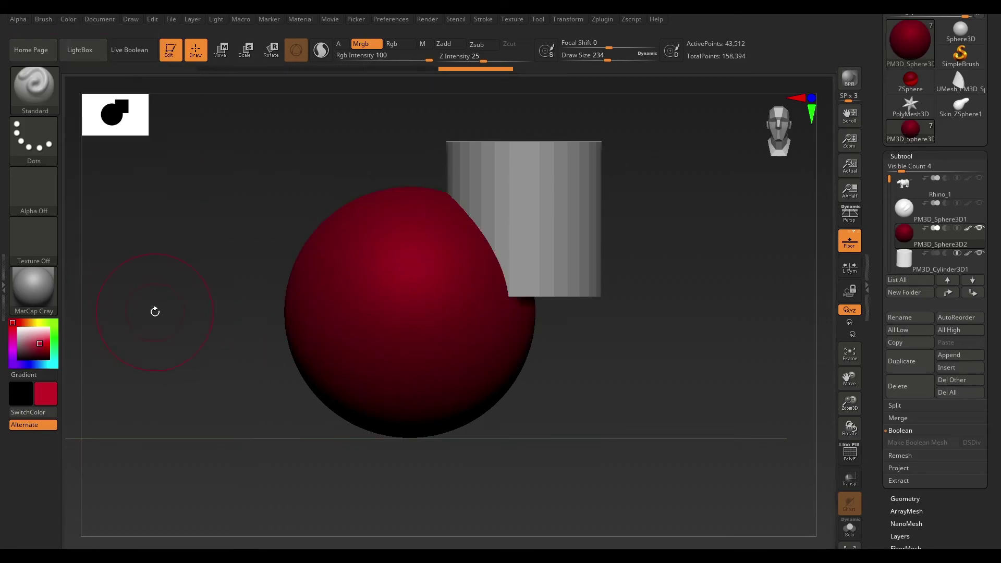
{"action": "left_click_drag", "start_coordinate": [284, 192], "coordinate": [334, 266]}
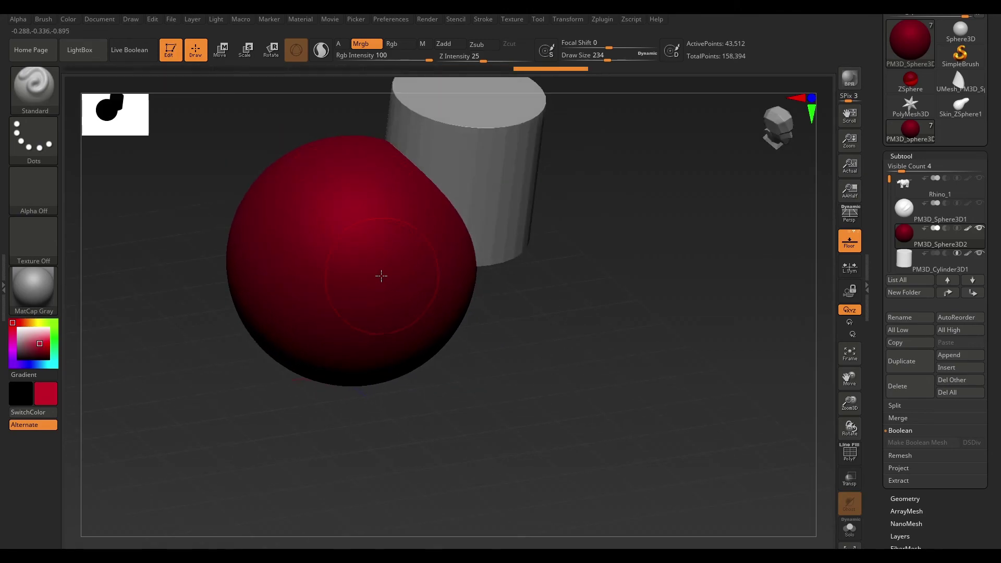
{"action": "left_click_drag", "start_coordinate": [545, 281], "coordinate": [516, 271]}
Make PM3D_Cylinder3D1 active, preview the Chrome BrightBl material on it and inspect it from several sides.
{"action": "left_click", "coordinate": [556, 199], "text": "alt"}
{"action": "left_click", "coordinate": [36, 292]}
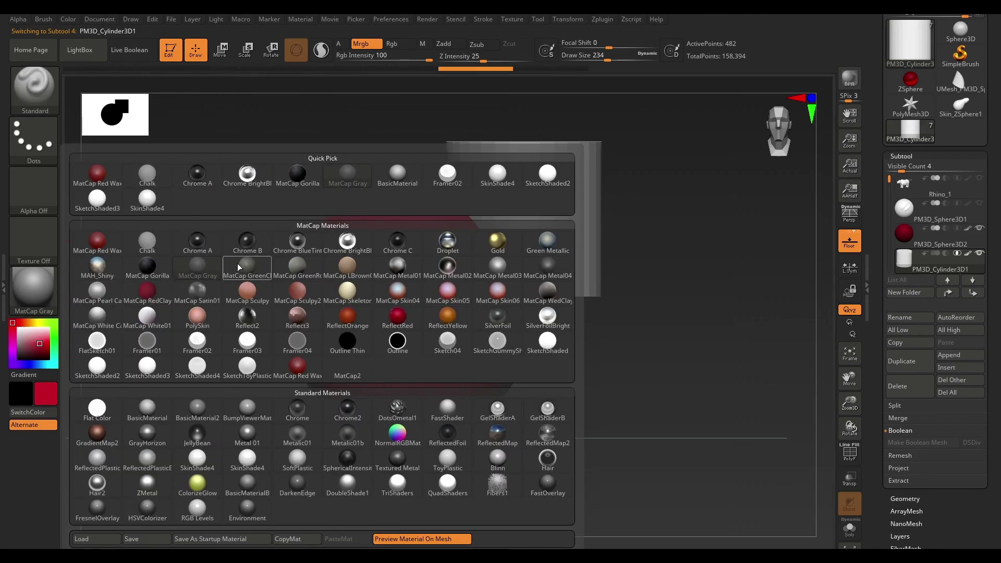
{"action": "left_click", "coordinate": [346, 242]}
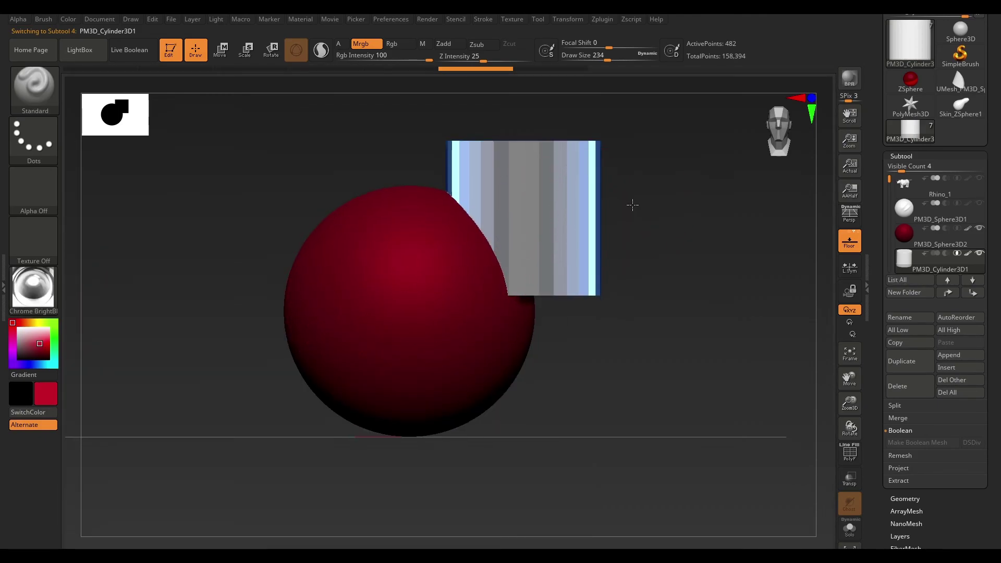
{"action": "left_click_drag", "start_coordinate": [631, 204], "coordinate": [527, 177]}
{"action": "left_click_drag", "start_coordinate": [616, 187], "coordinate": [628, 143]}
{"action": "mouse_move", "coordinate": [581, 223]}
{"action": "left_mouse_down"}
{"action": "mouse_move", "coordinate": [625, 266]}
{"action": "mouse_move", "coordinate": [702, 240]}
{"action": "mouse_move", "coordinate": [626, 245]}
{"action": "left_mouse_up"}
Select the SketchShaded3 material and paint broad red strokes across the upper part of the cylinder.
{"action": "left_click", "coordinate": [33, 286]}
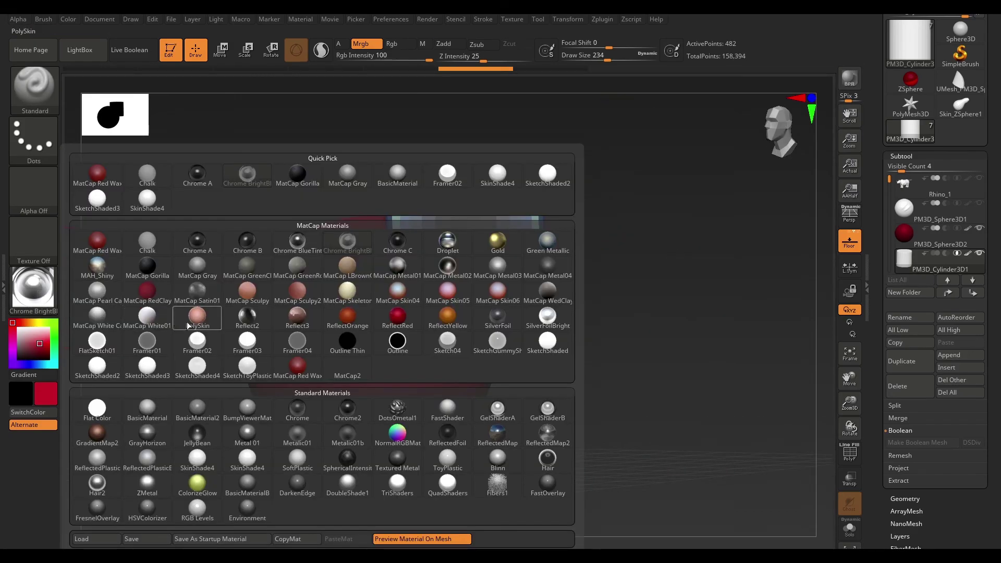
{"action": "left_click", "coordinate": [148, 368]}
{"action": "mouse_move", "coordinate": [447, 245]}
{"action": "left_mouse_down"}
{"action": "mouse_move", "coordinate": [478, 252]}
{"action": "mouse_move", "coordinate": [447, 238]}
{"action": "left_mouse_up"}
{"action": "left_click_drag", "start_coordinate": [560, 229], "coordinate": [592, 281]}
{"action": "mouse_move", "coordinate": [454, 244]}
{"action": "left_mouse_down"}
{"action": "mouse_move", "coordinate": [402, 233]}
{"action": "mouse_move", "coordinate": [404, 184]}
{"action": "mouse_move", "coordinate": [445, 185]}
{"action": "left_mouse_up"}
{"action": "left_click_drag", "start_coordinate": [547, 211], "coordinate": [463, 203]}
{"action": "left_click_drag", "start_coordinate": [477, 200], "coordinate": [521, 169]}
{"action": "left_click_drag", "start_coordinate": [534, 227], "coordinate": [589, 333]}
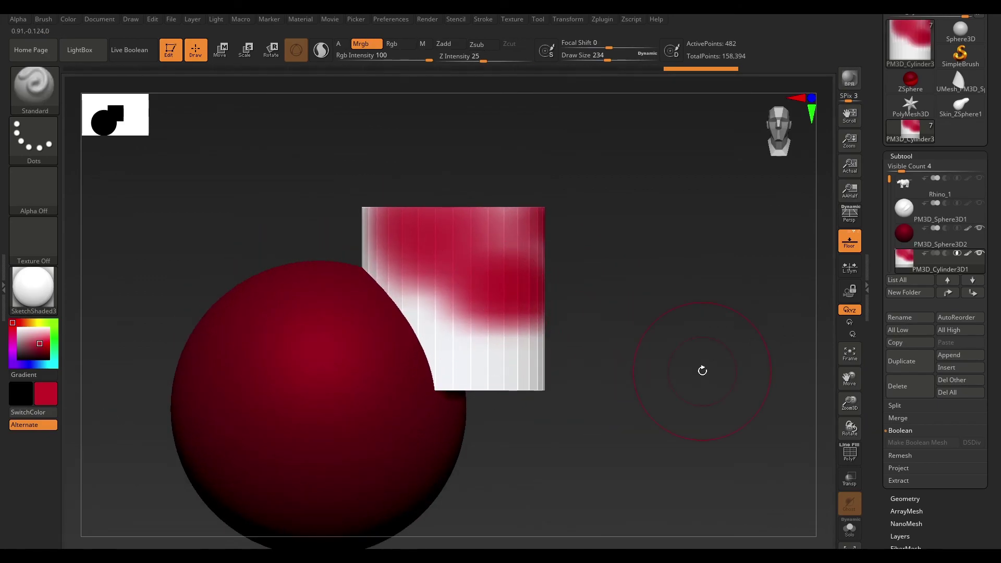